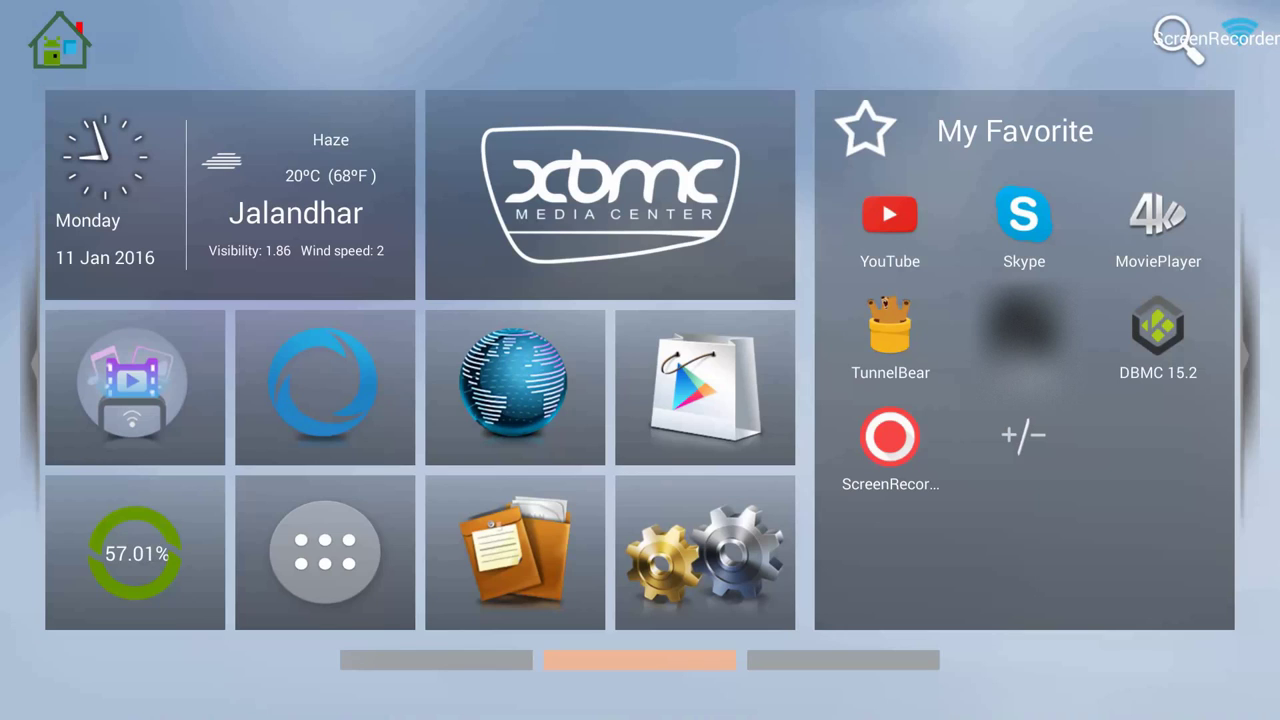
# Step: Open the device settings from the launcher's Settings tile
pyautogui.press('Right')
pyautogui.press('Left')
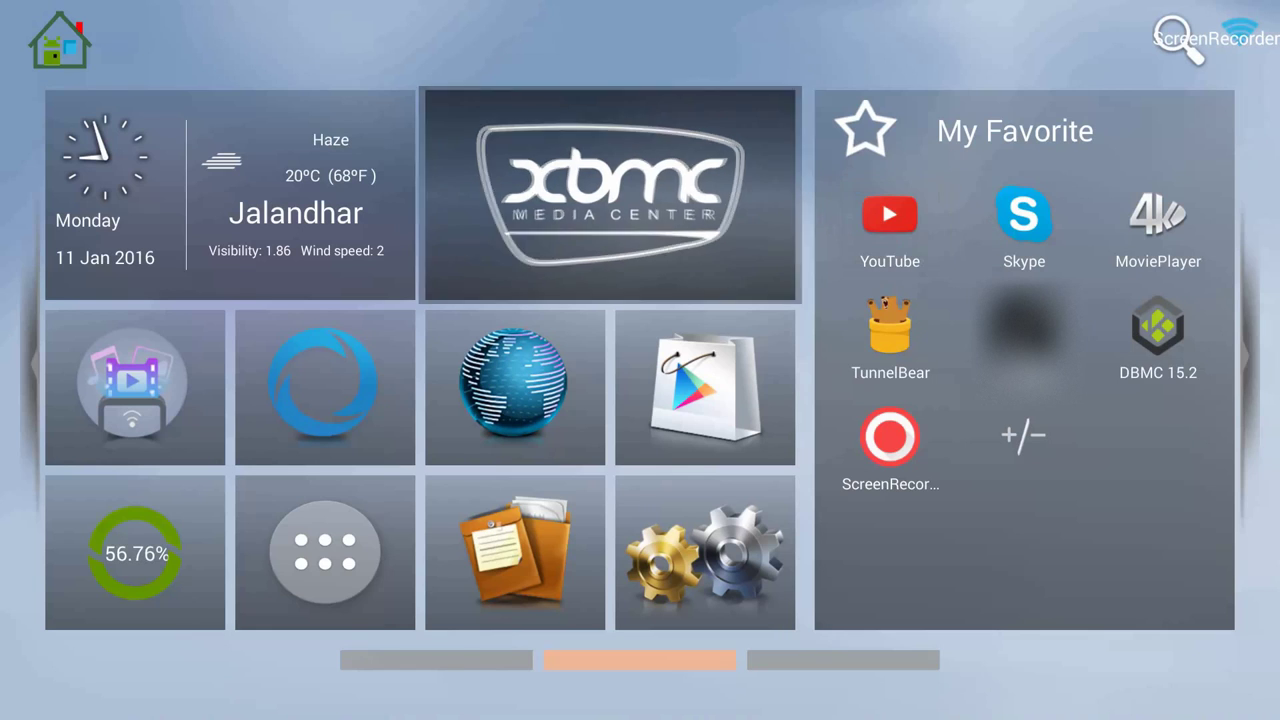
pyautogui.press('Down')
pyautogui.press('Left')
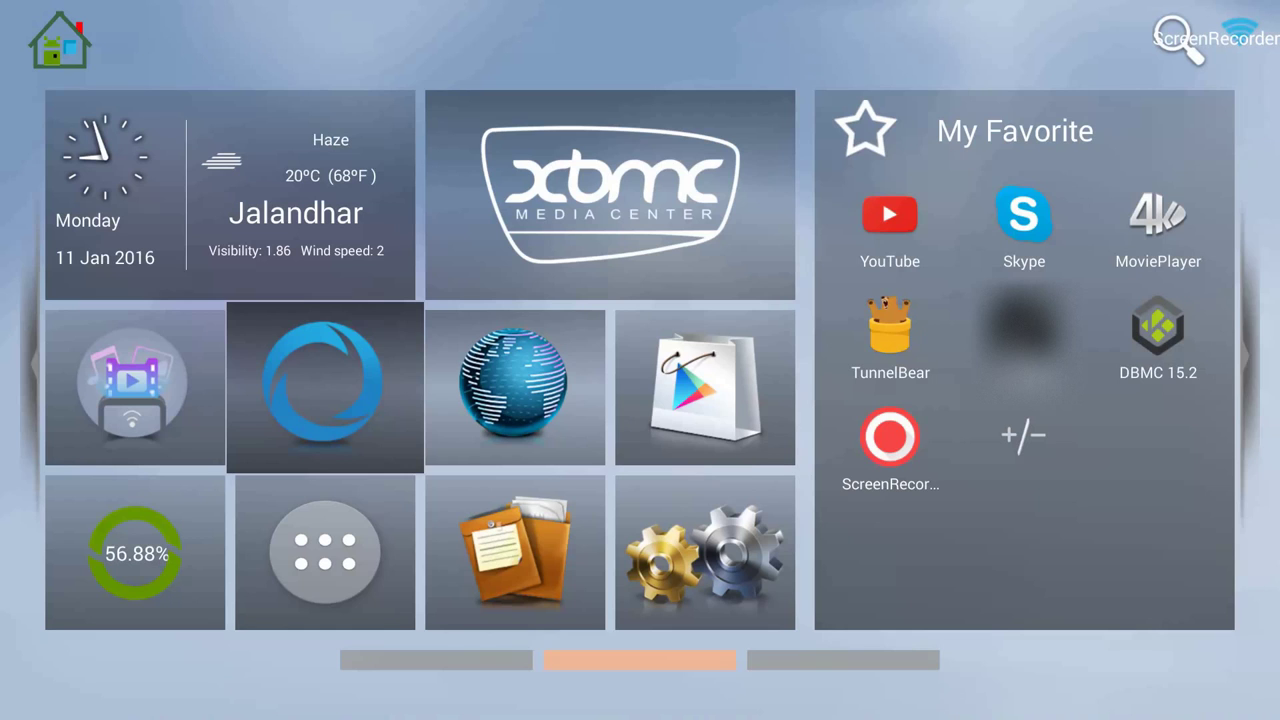
pyautogui.press('Right')
pyautogui.press('Right')
pyautogui.press('Down')
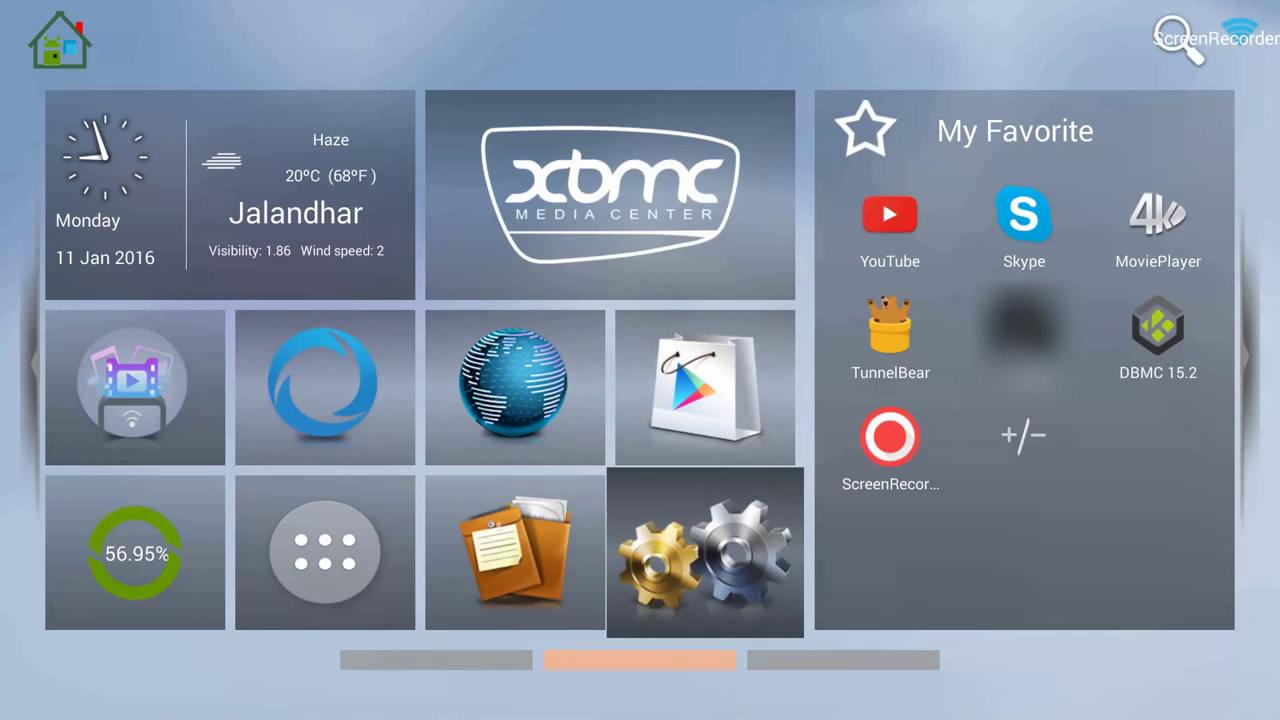
pyautogui.press('Left')
pyautogui.press('Right')
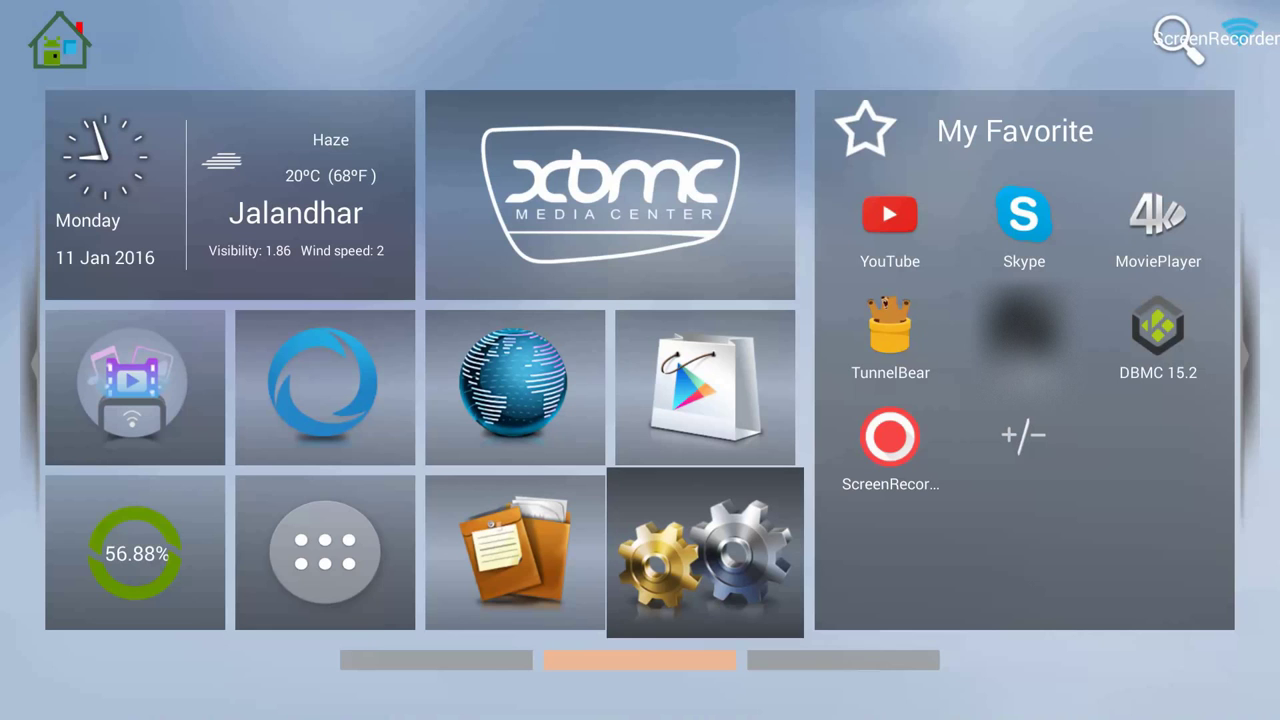
pyautogui.press('Left')
pyautogui.press('Right')
pyautogui.press('Return')
# Step: Go to Other > More Settings to reach the full Android settings list
pyautogui.press('Left')
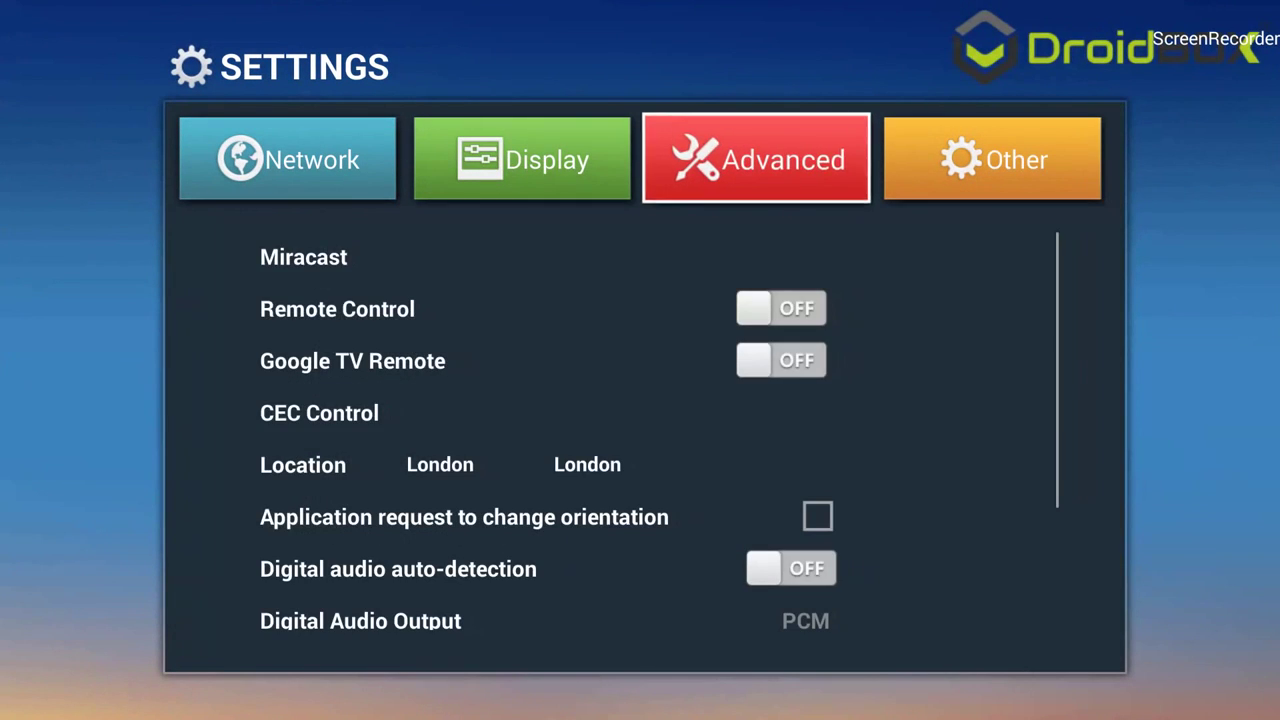
pyautogui.press('Right')
pyautogui.press('Down')
pyautogui.press('Down')
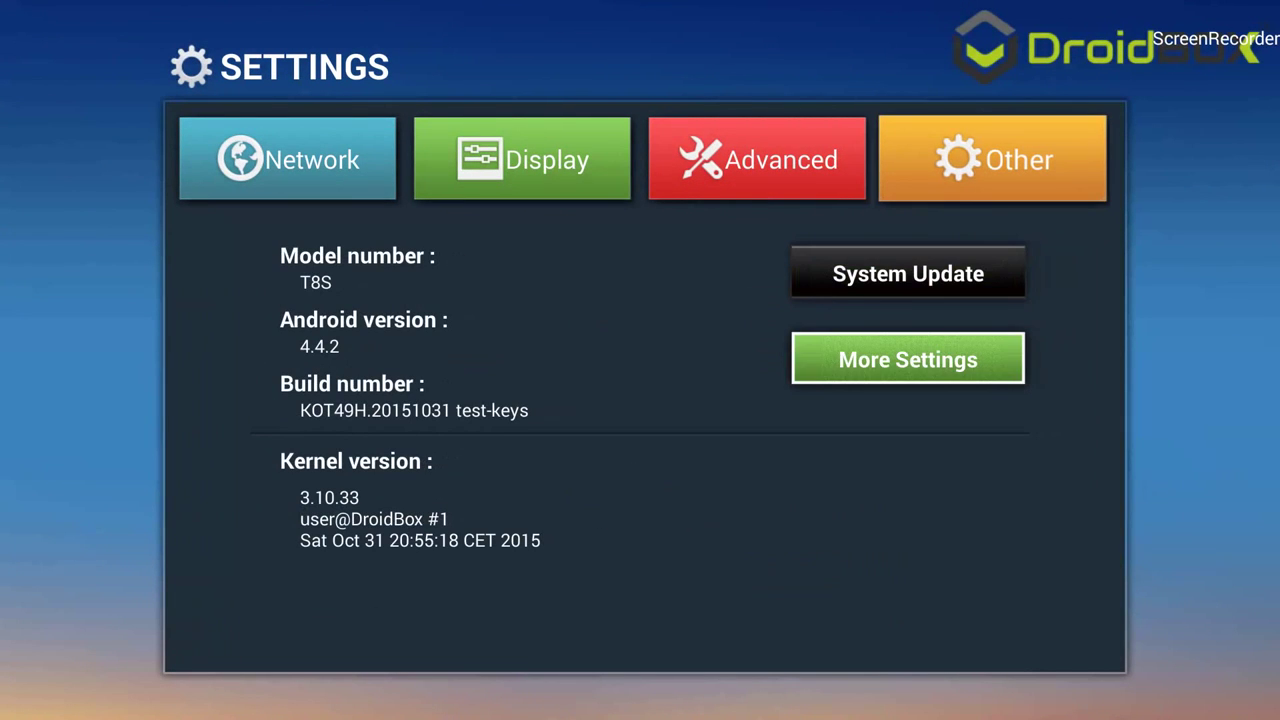
pyautogui.press('Return')
# Step: Open the Security page and highlight the Unknown sources option
pyautogui.press('Down')
pyautogui.press('Down')
pyautogui.press('Down')
pyautogui.press('Down')
pyautogui.press('Down')
pyautogui.press('Down')
pyautogui.press('Down')
pyautogui.press('Down')
pyautogui.press('Down')
pyautogui.press('Down')
pyautogui.press('Down')
pyautogui.press('Down')
pyautogui.press('Down')
pyautogui.press('Up')
pyautogui.press('Up')
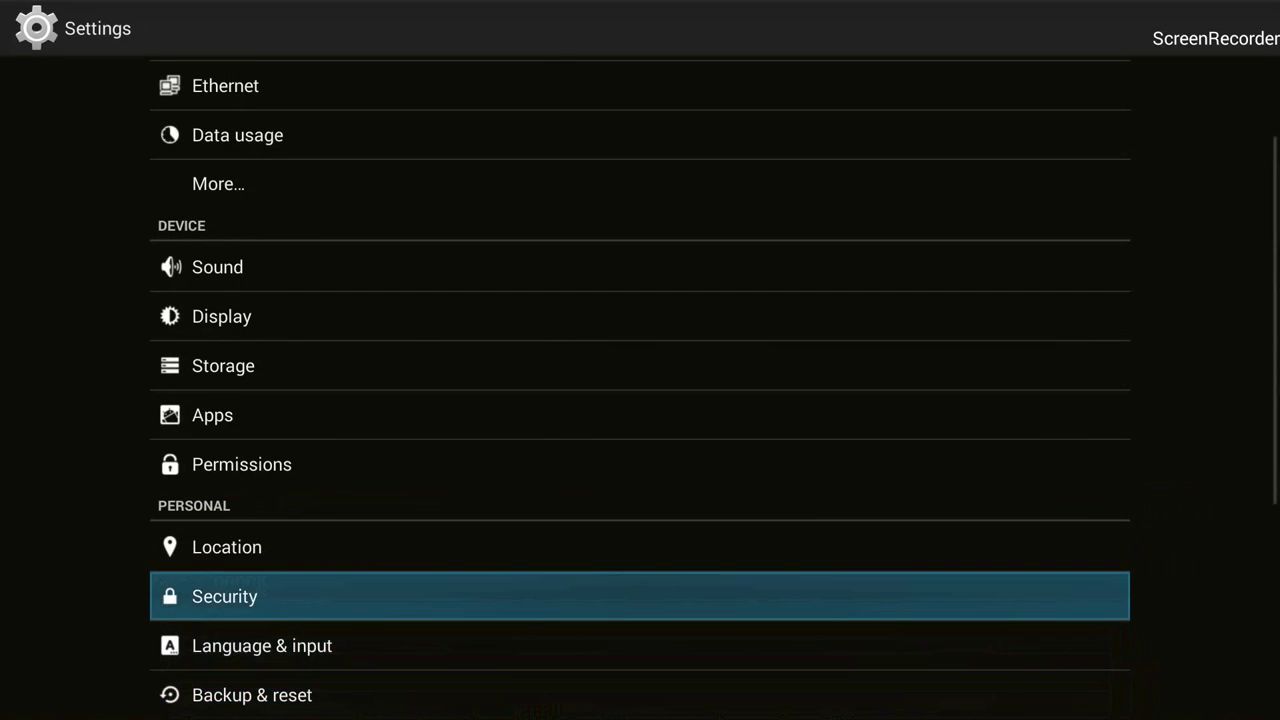
pyautogui.press('Up')
pyautogui.press('Down')
pyautogui.press('Return')
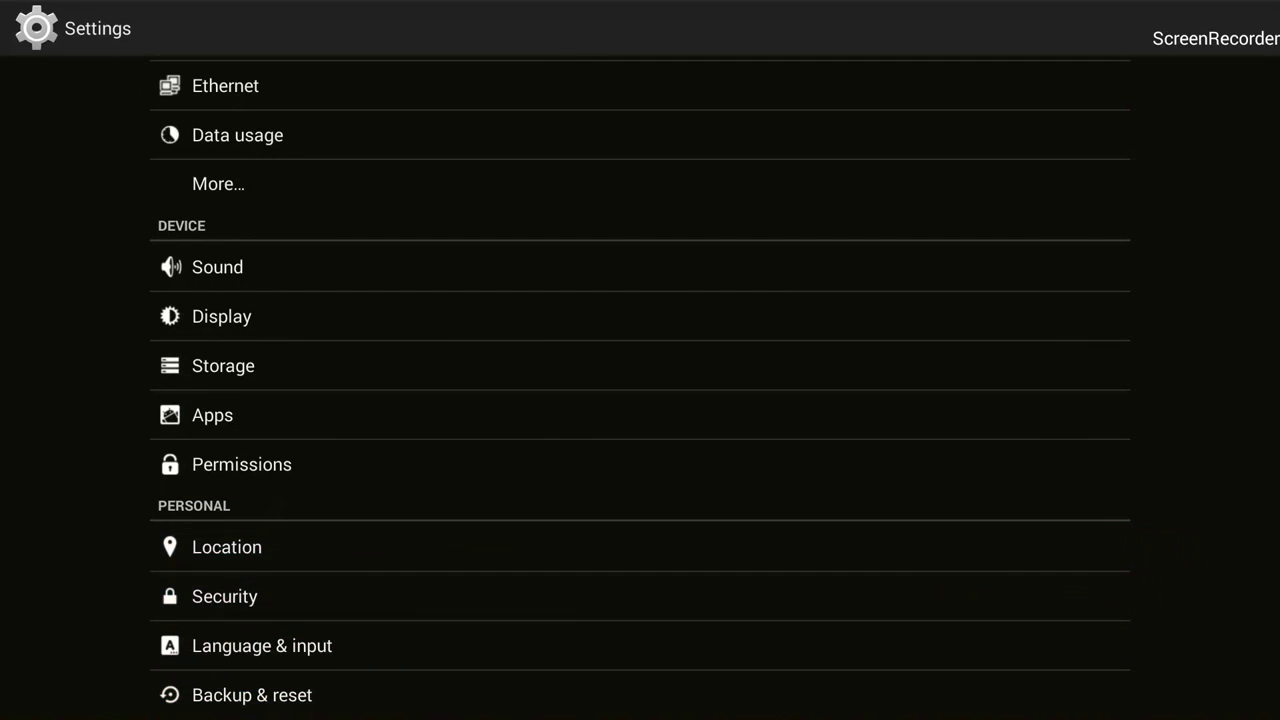
pyautogui.press('Down')
pyautogui.press('Down')
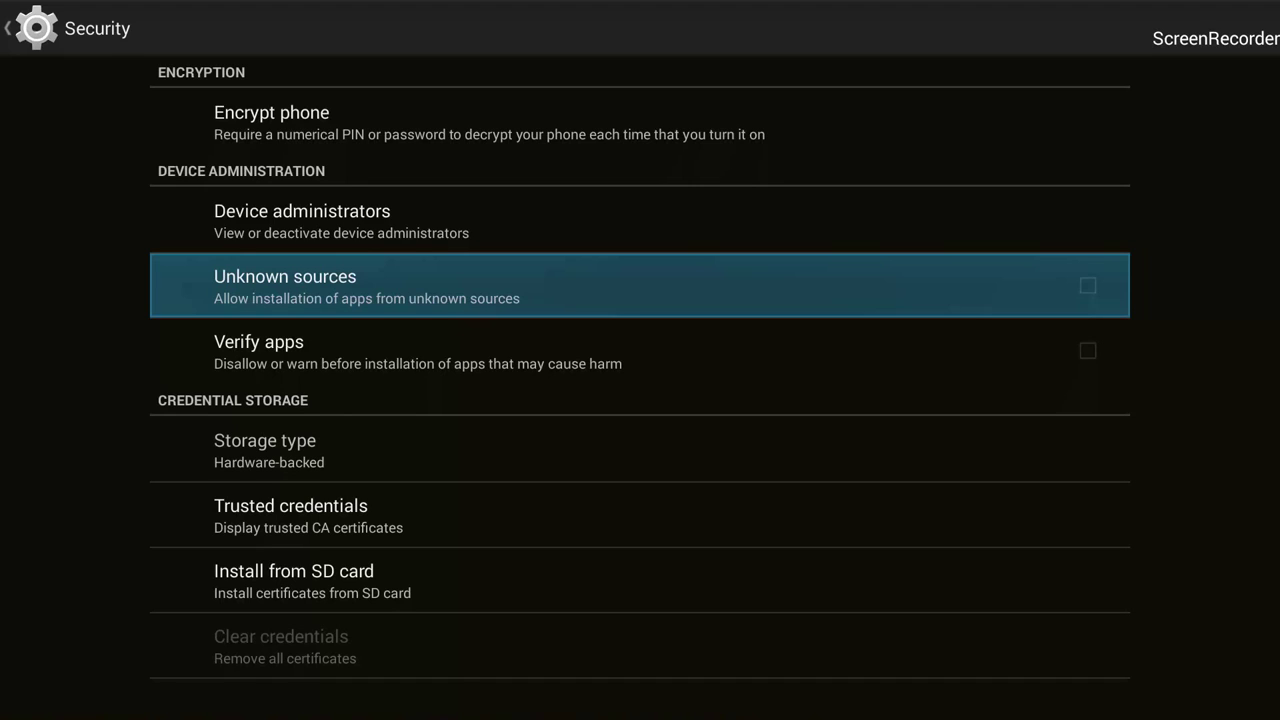
# Step: Check Unknown sources and accept the security warning
pyautogui.press('Return')
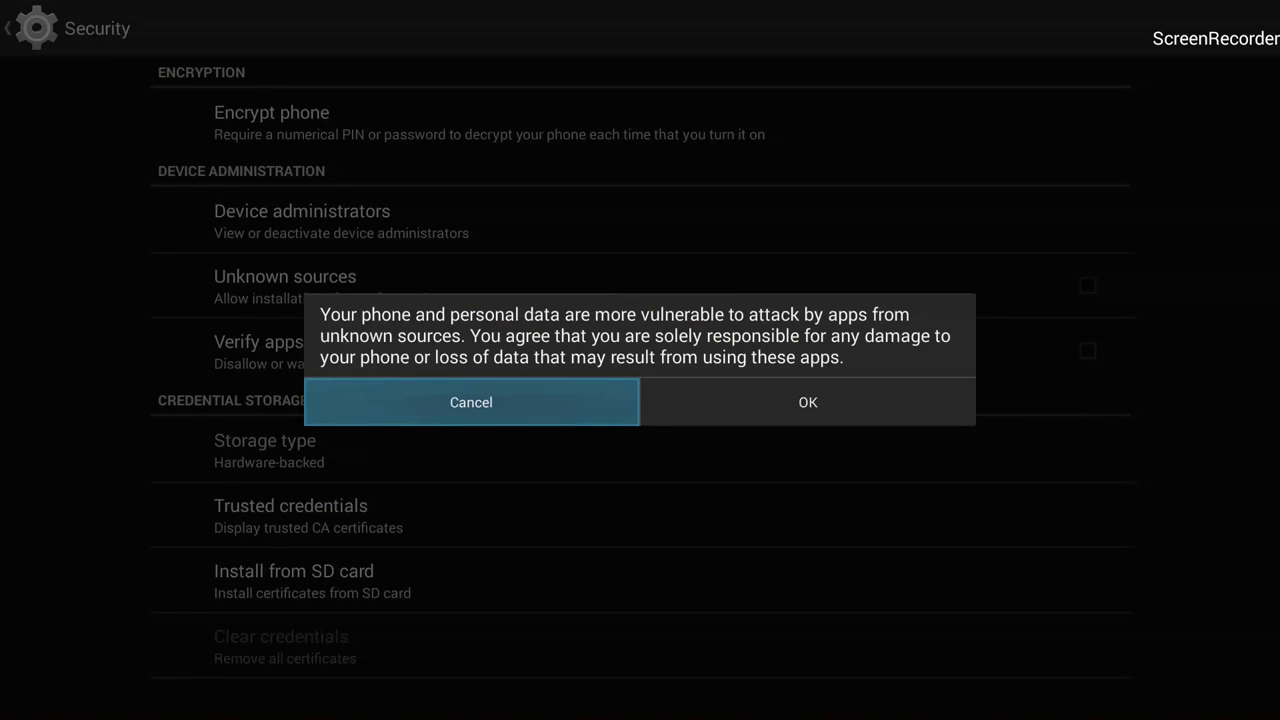
pyautogui.press('Right')
pyautogui.press('Return')
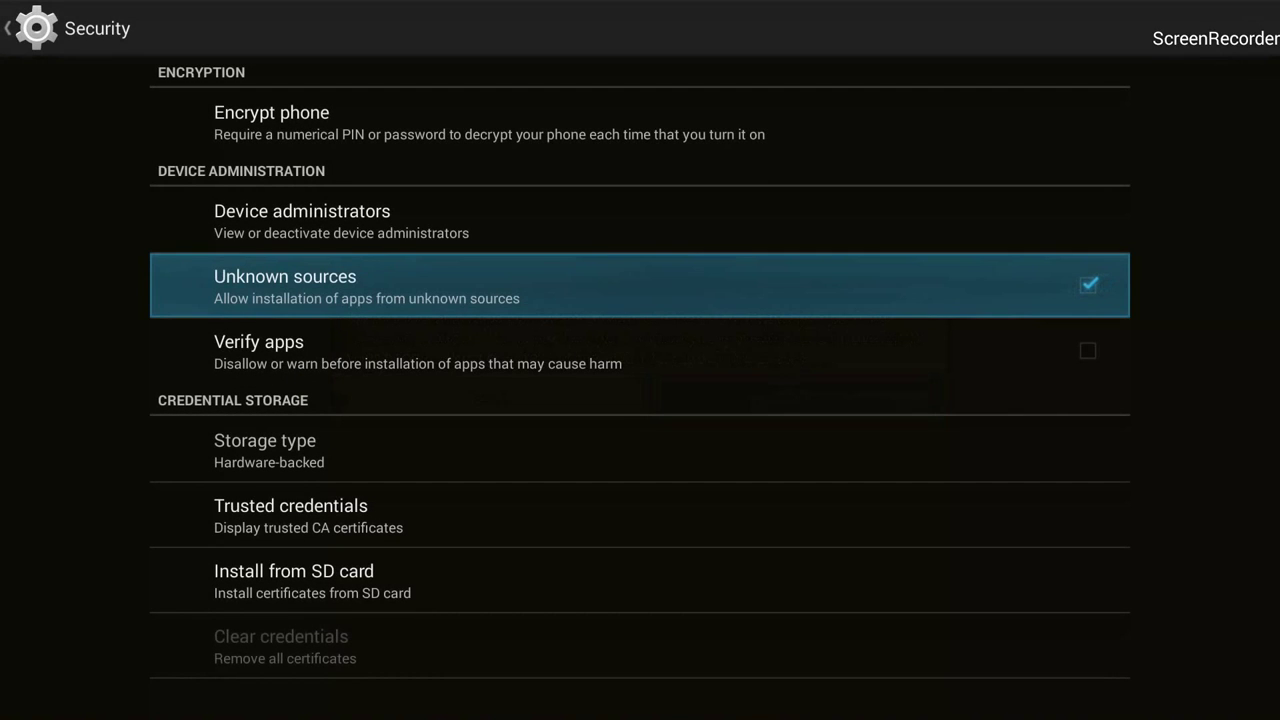
# Step: Leave Android settings and return to the DroidBOX home screen
pyautogui.press('Down')
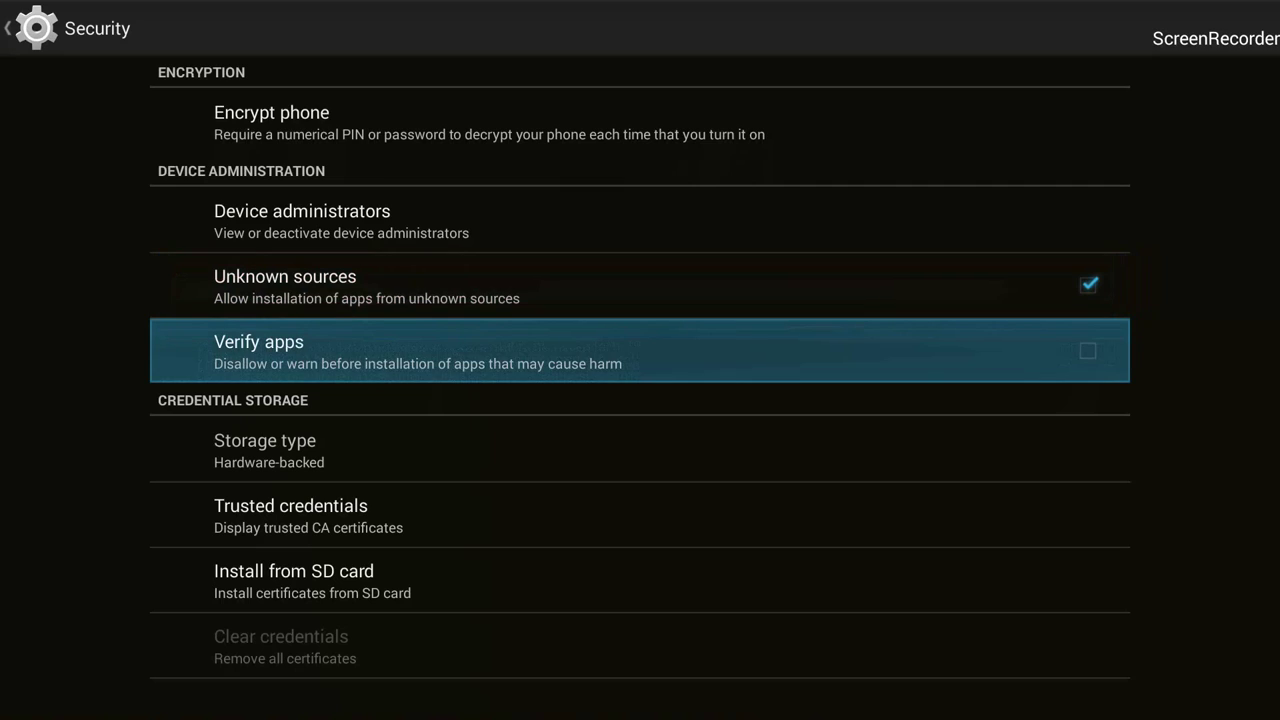
pyautogui.press('Up')
pyautogui.press('Down')
pyautogui.press('Up')
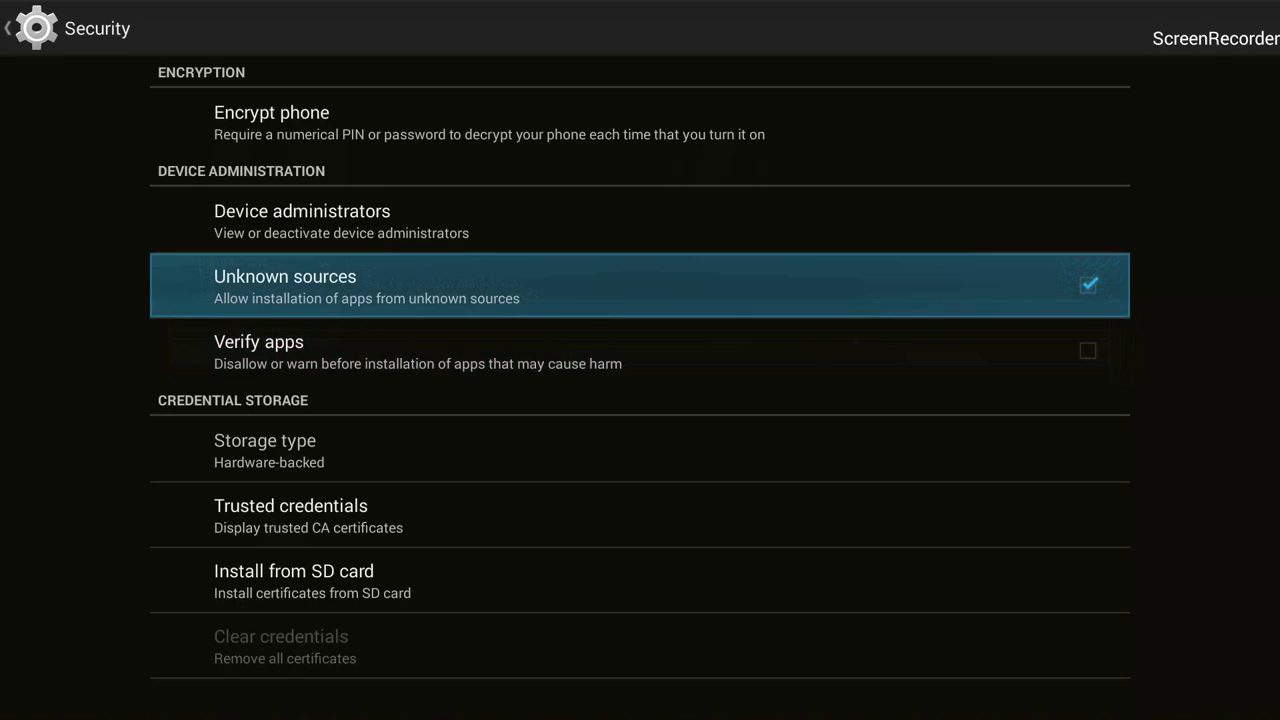
pyautogui.press('Down')
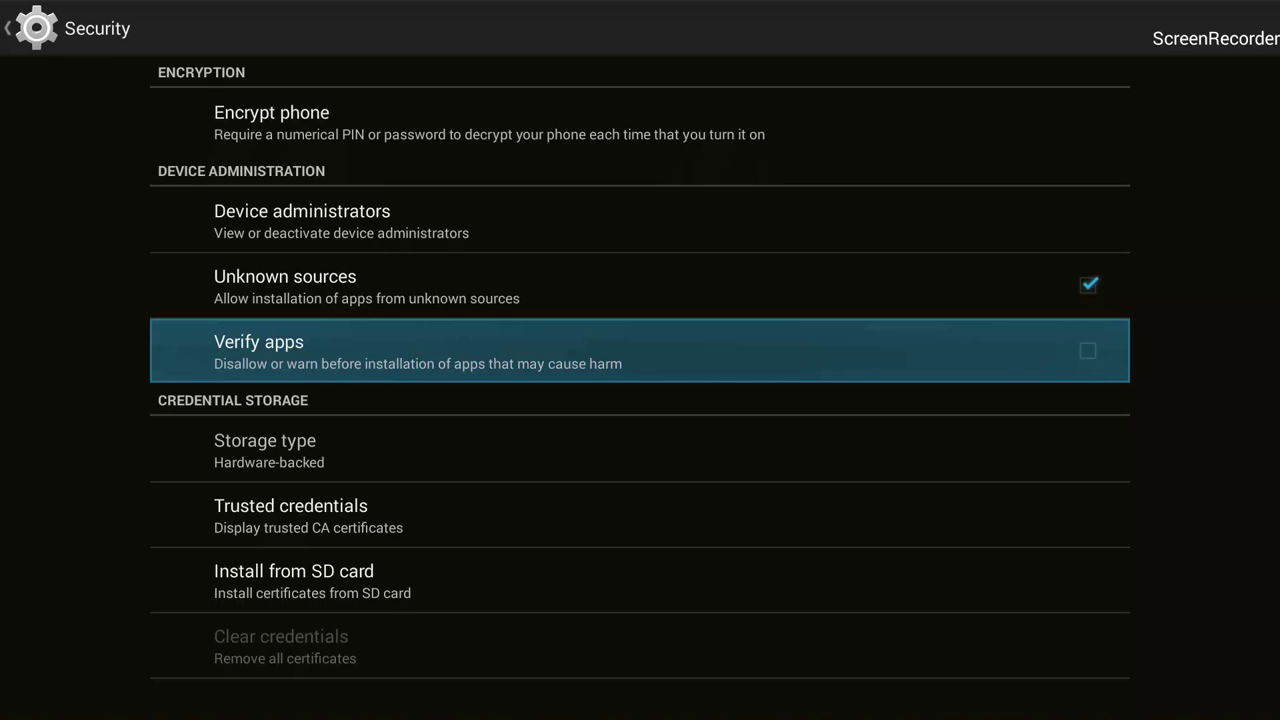
pyautogui.press('Up')
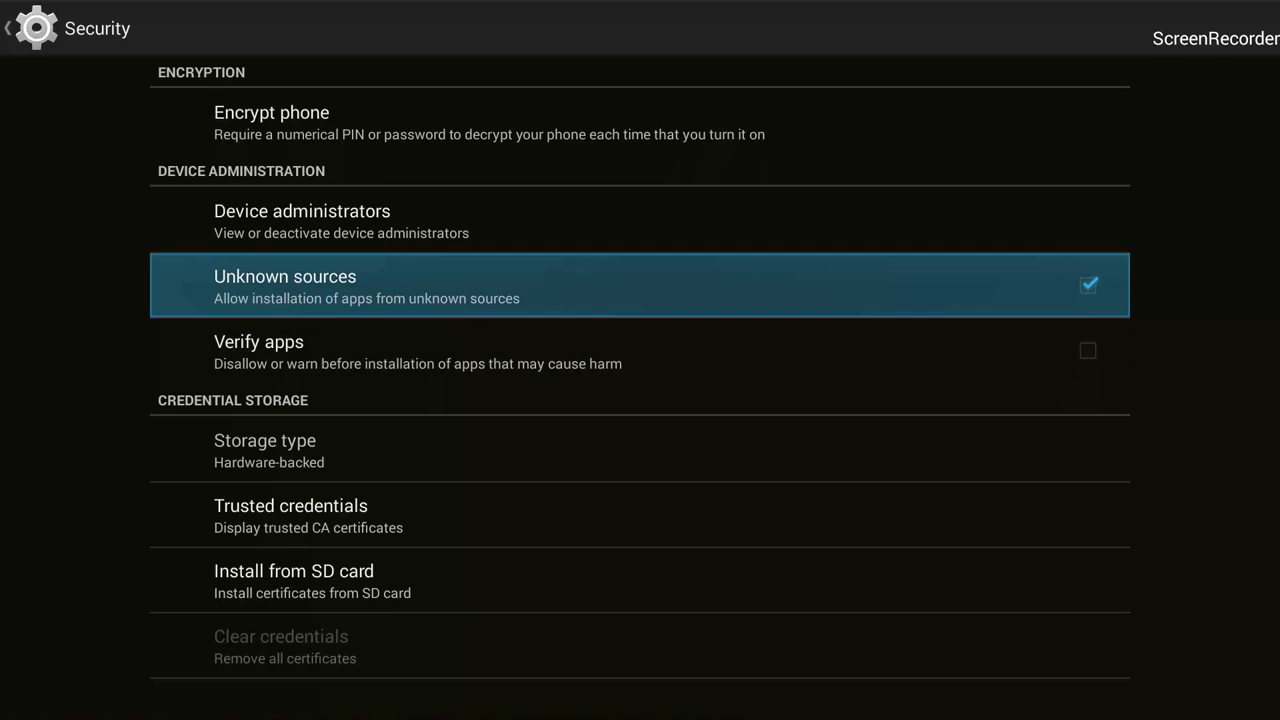
pyautogui.press('Up')
pyautogui.press('Down')
pyautogui.press('Up')
pyautogui.press('Down')
pyautogui.press('Down')
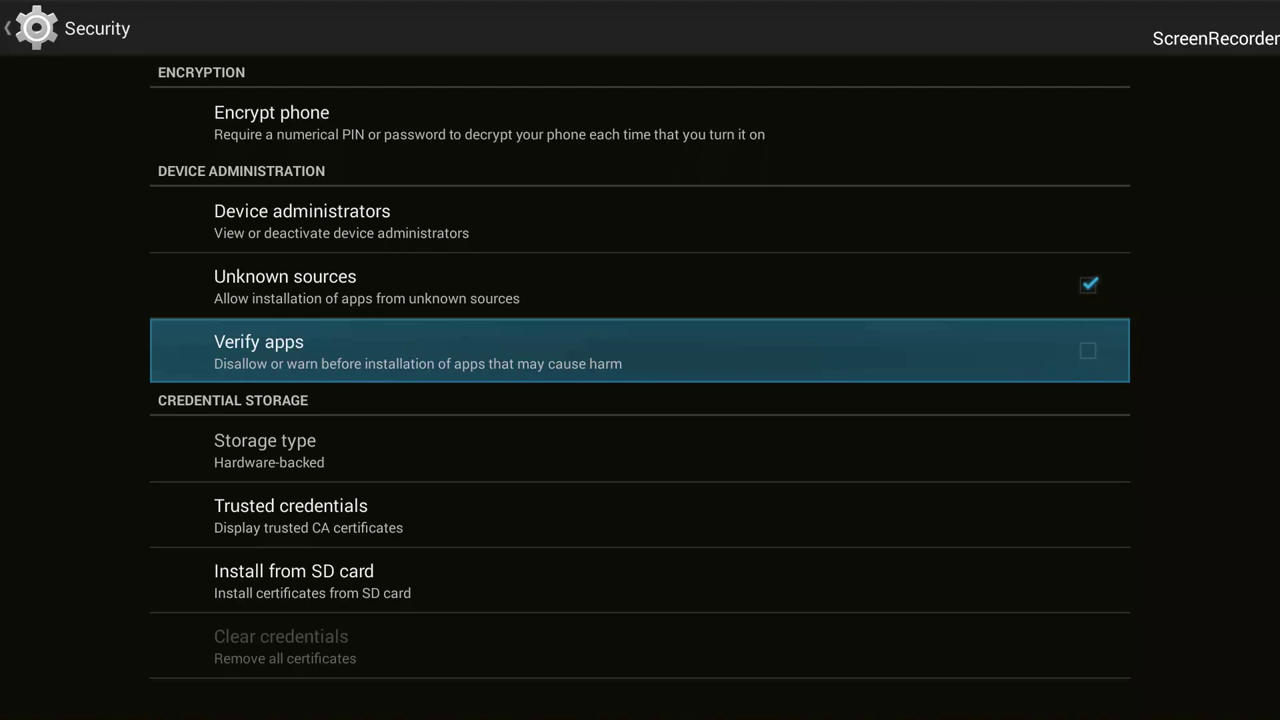
pyautogui.press('Home')
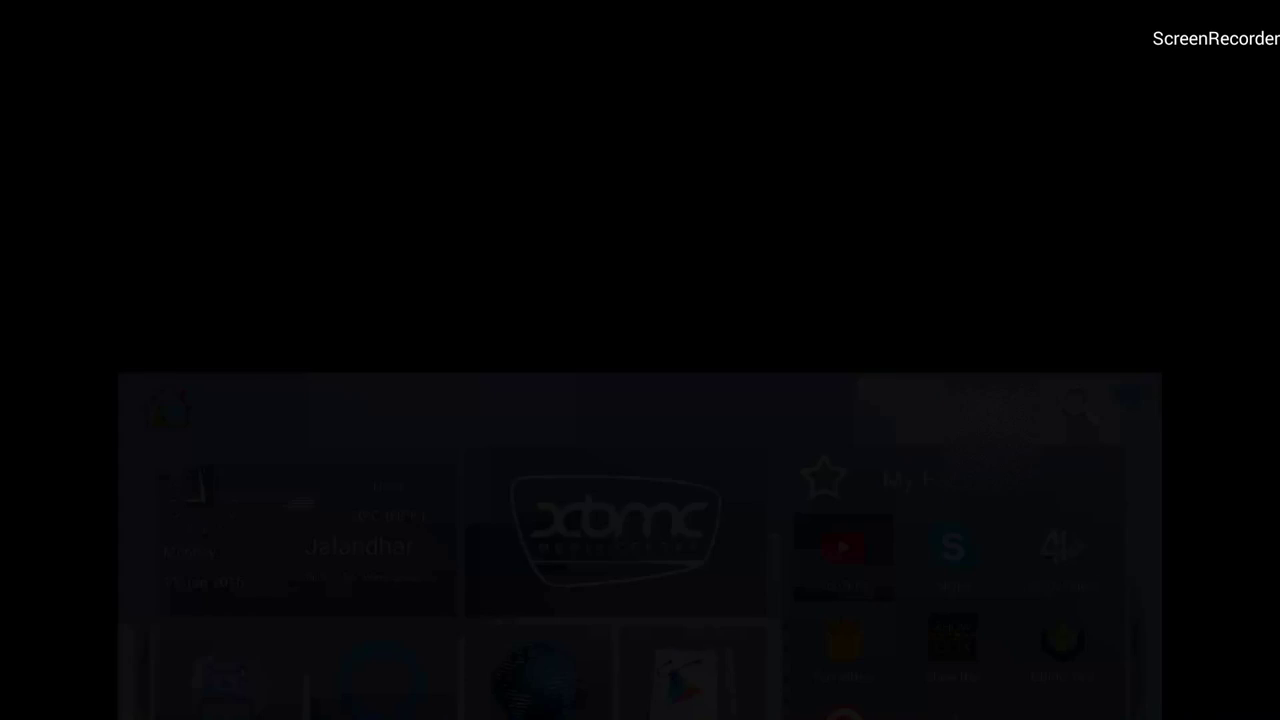
# Step: Open the app drawer tile to show all installed apps
pyautogui.press('Down')
pyautogui.press('Down')
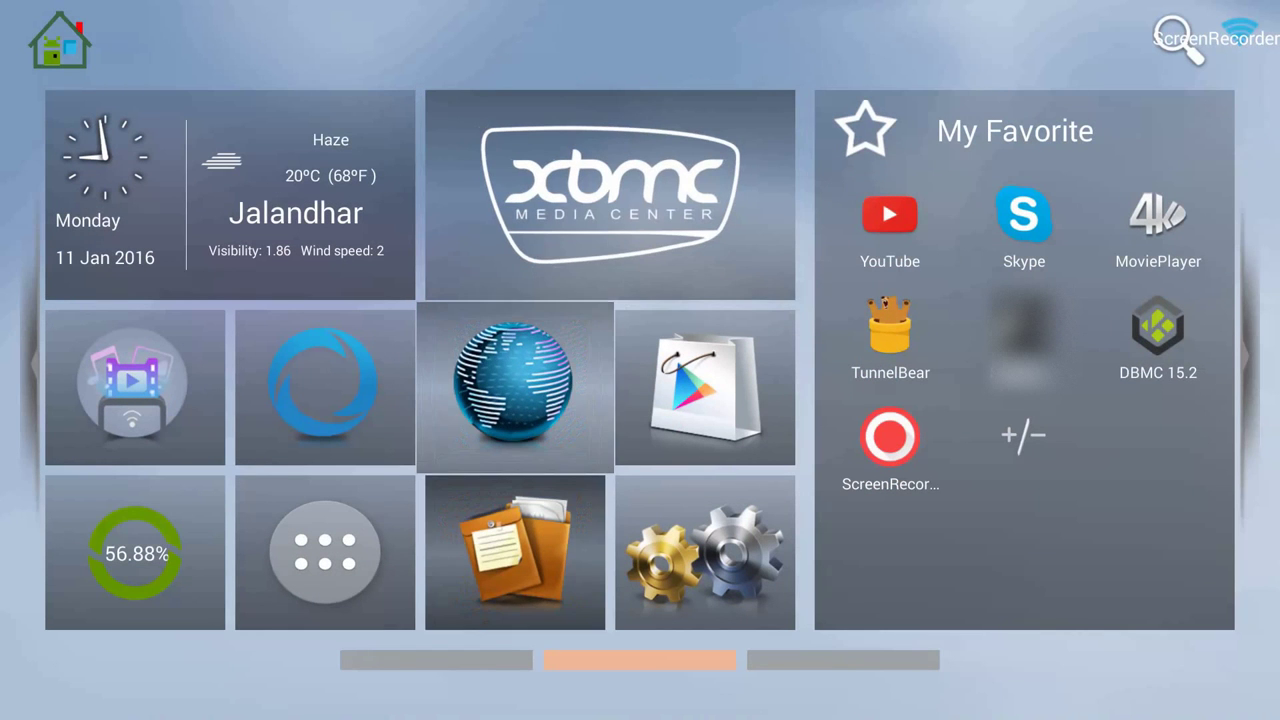
pyautogui.press('Right')
pyautogui.press('Left')
pyautogui.press('Left')
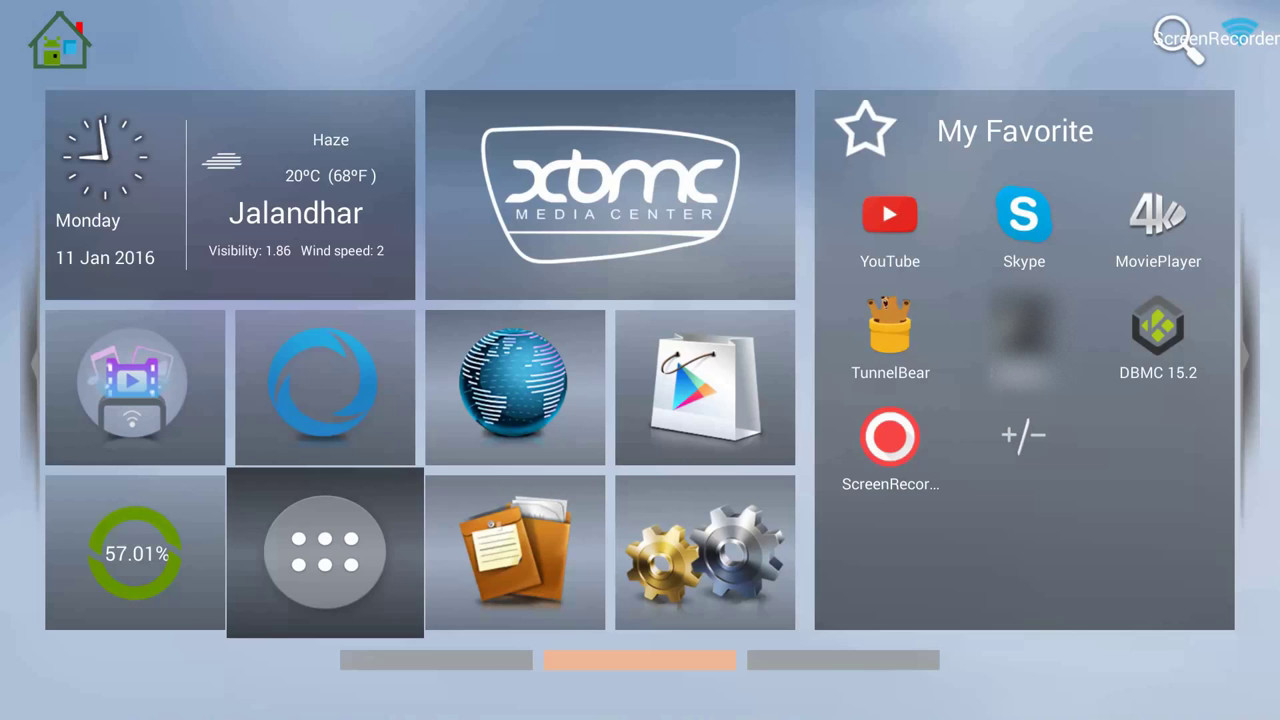
pyautogui.press('Up')
pyautogui.press('Down')
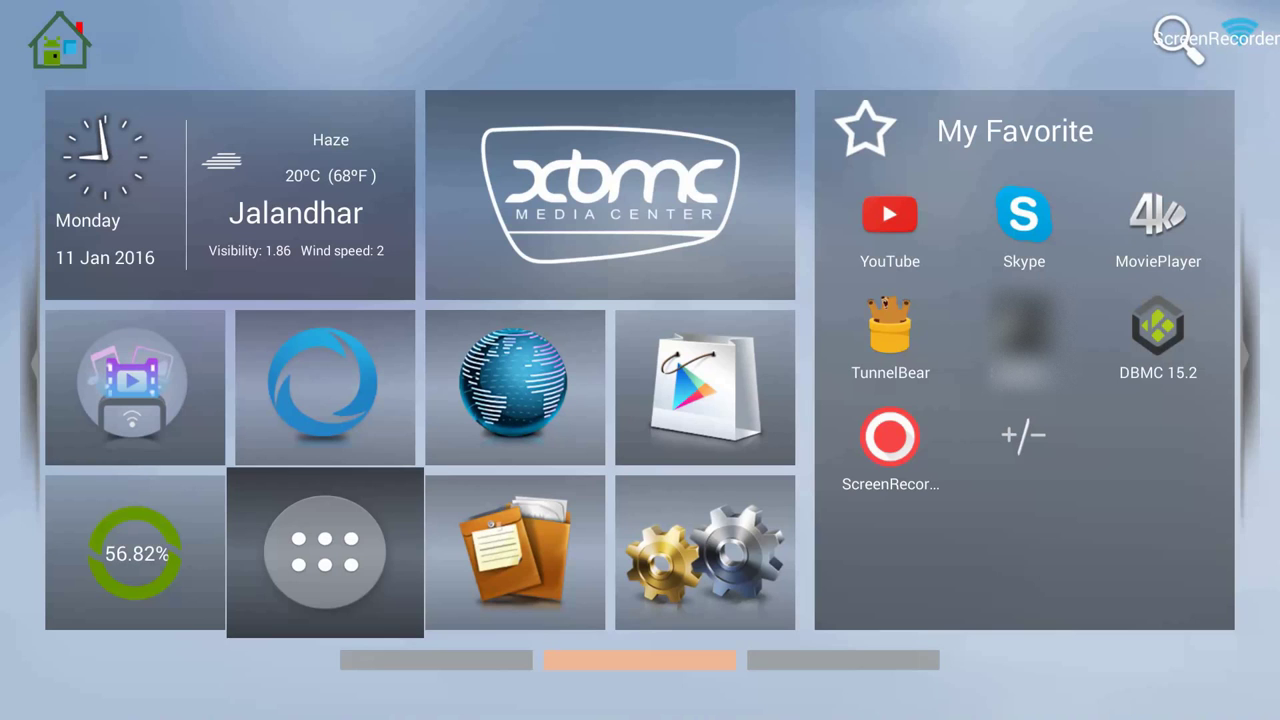
pyautogui.press('Return')
# Step: Launch DroidBOX Market from the app list
pyautogui.press('Right')
pyautogui.press('Right')
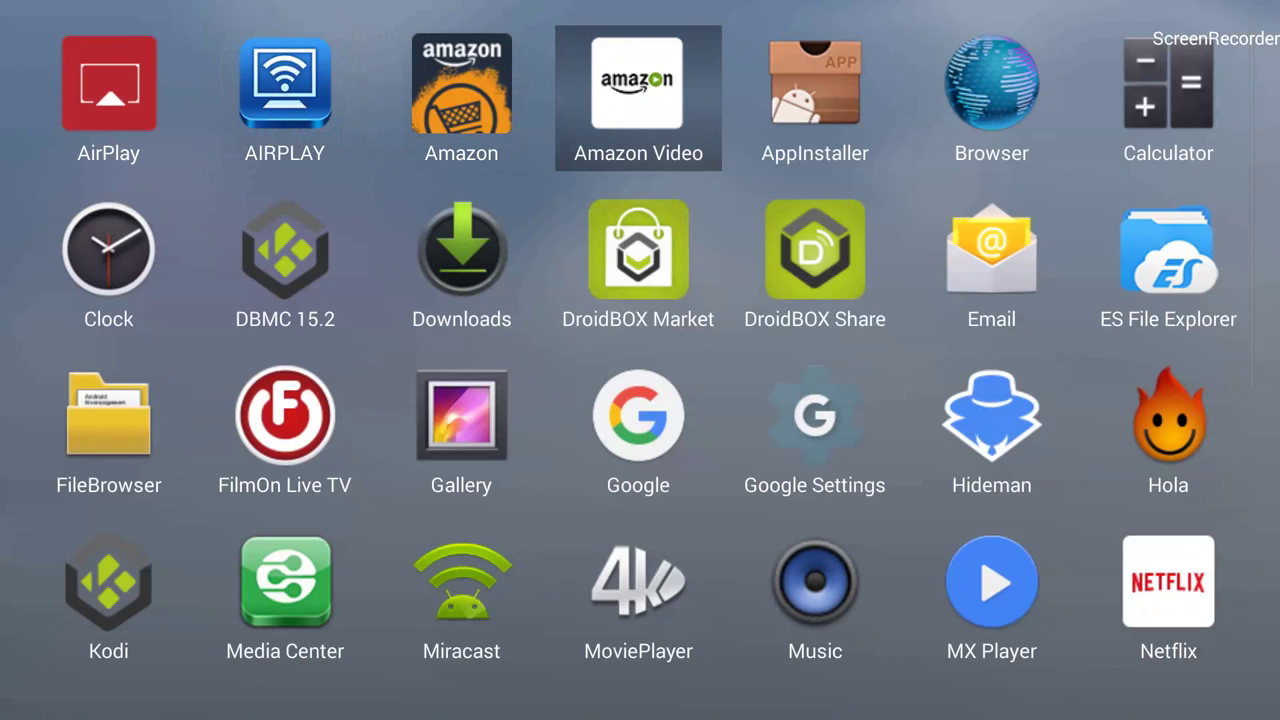
pyautogui.press('Down')
pyautogui.press('Down')
pyautogui.press('Down')
pyautogui.press('Up')
pyautogui.press('Up')
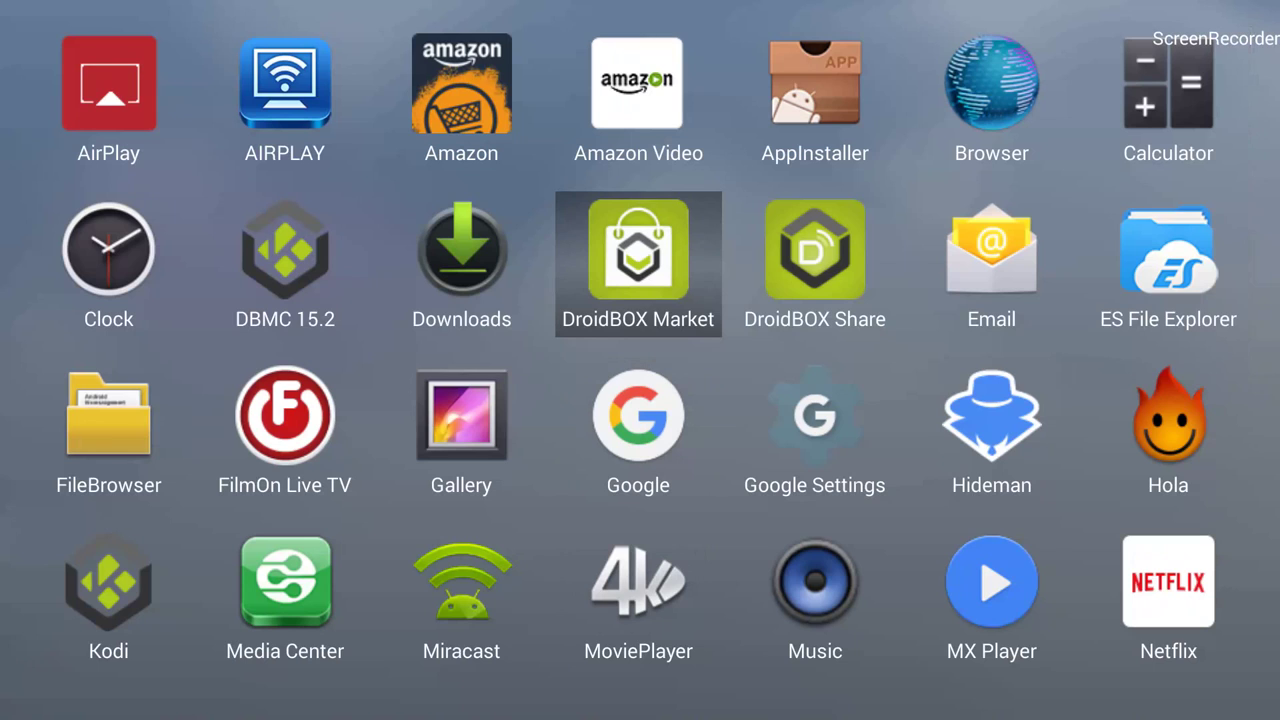
pyautogui.press('Return')
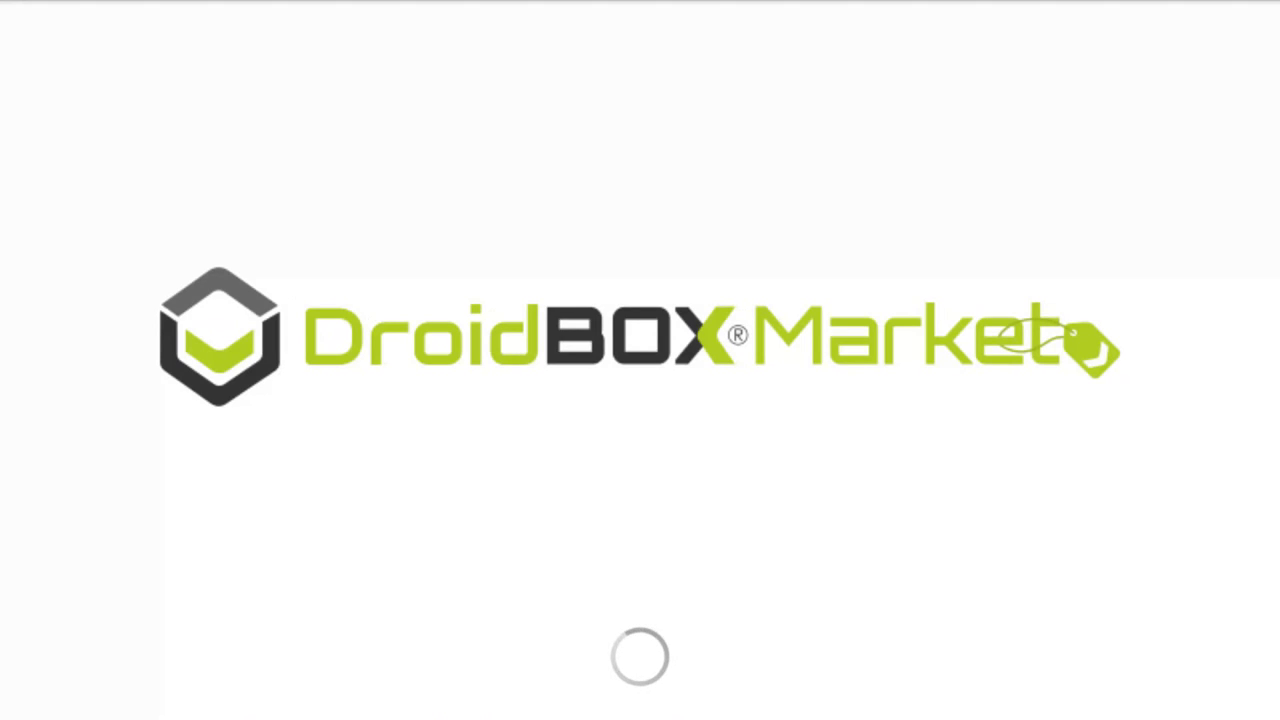
# Step: Browse the Market categories from Social down to Demo and back to Editors Choice
pyautogui.press('Down')
pyautogui.press('Down')
pyautogui.press('Down')
pyautogui.press('Down')
pyautogui.press('Down')
pyautogui.press('Down')
pyautogui.press('Down')
pyautogui.press('Down')
pyautogui.press('Down')
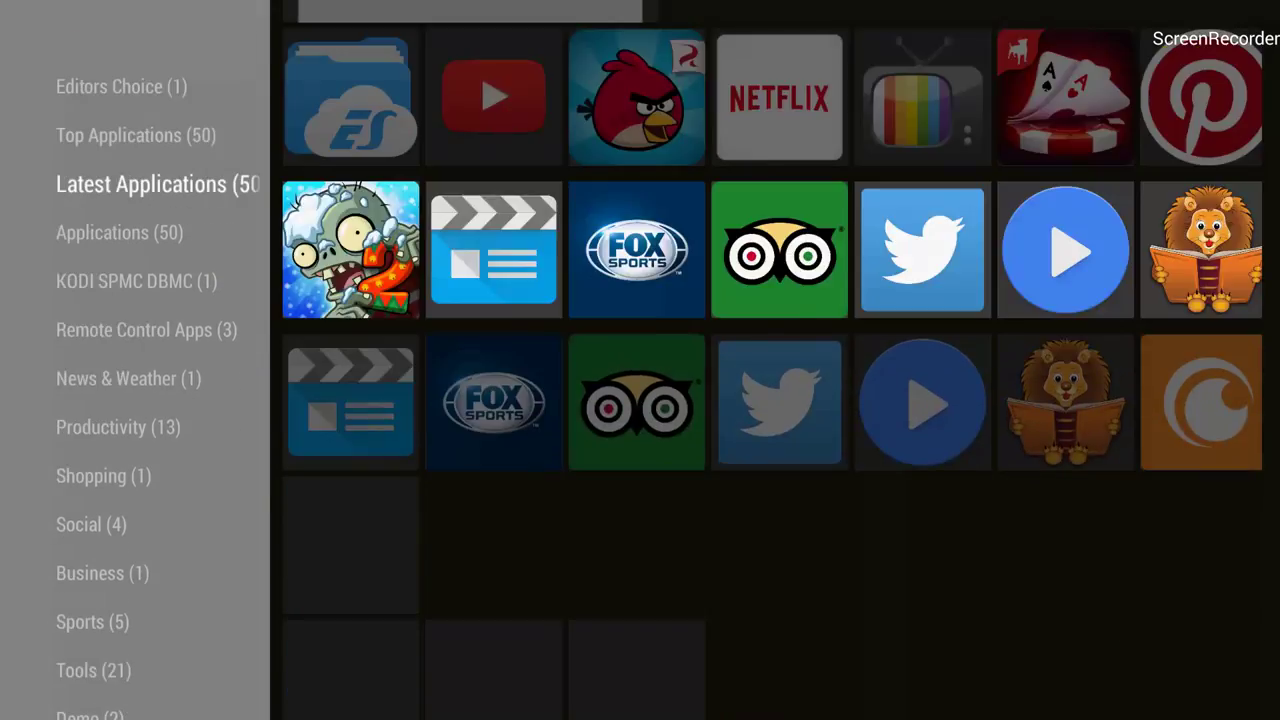
pyautogui.press('Down')
pyautogui.press('Down')
pyautogui.press('Down')
pyautogui.press('Down')
pyautogui.press('Down')
pyautogui.press('Down')
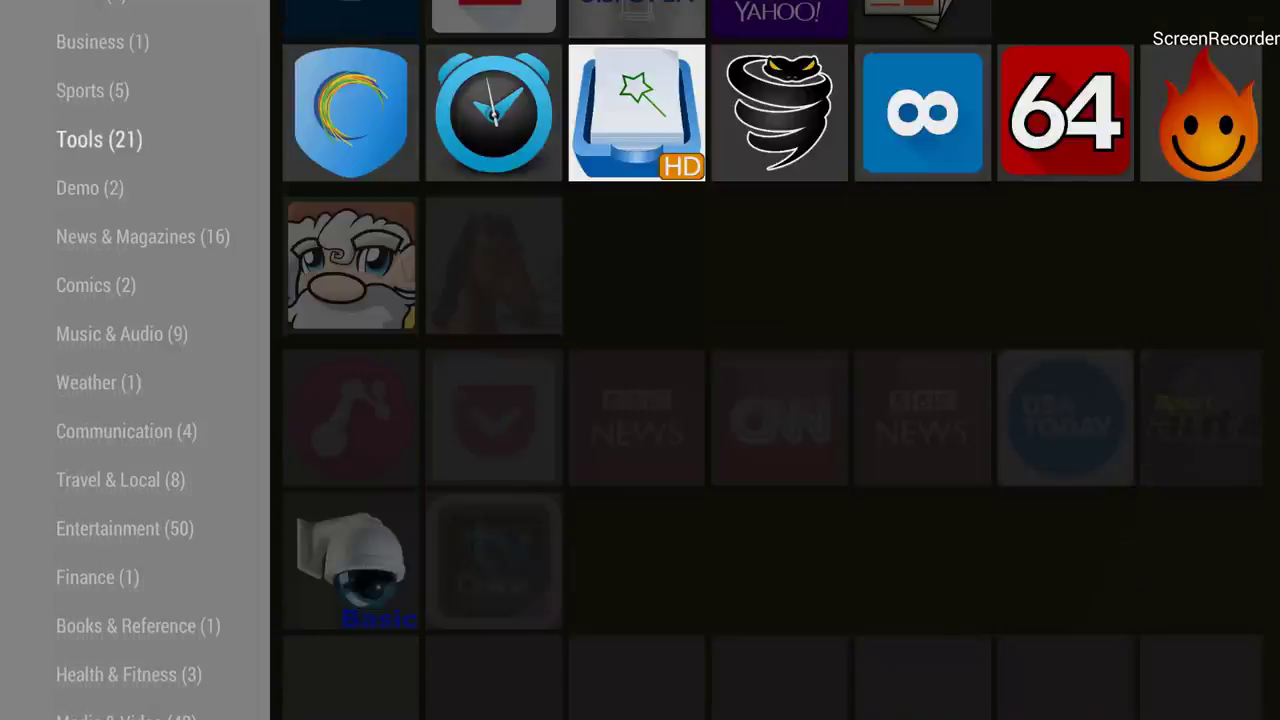
pyautogui.press('Up')
pyautogui.press('Up')
pyautogui.press('Up')
pyautogui.press('Up')
pyautogui.press('Up')
pyautogui.press('Up')
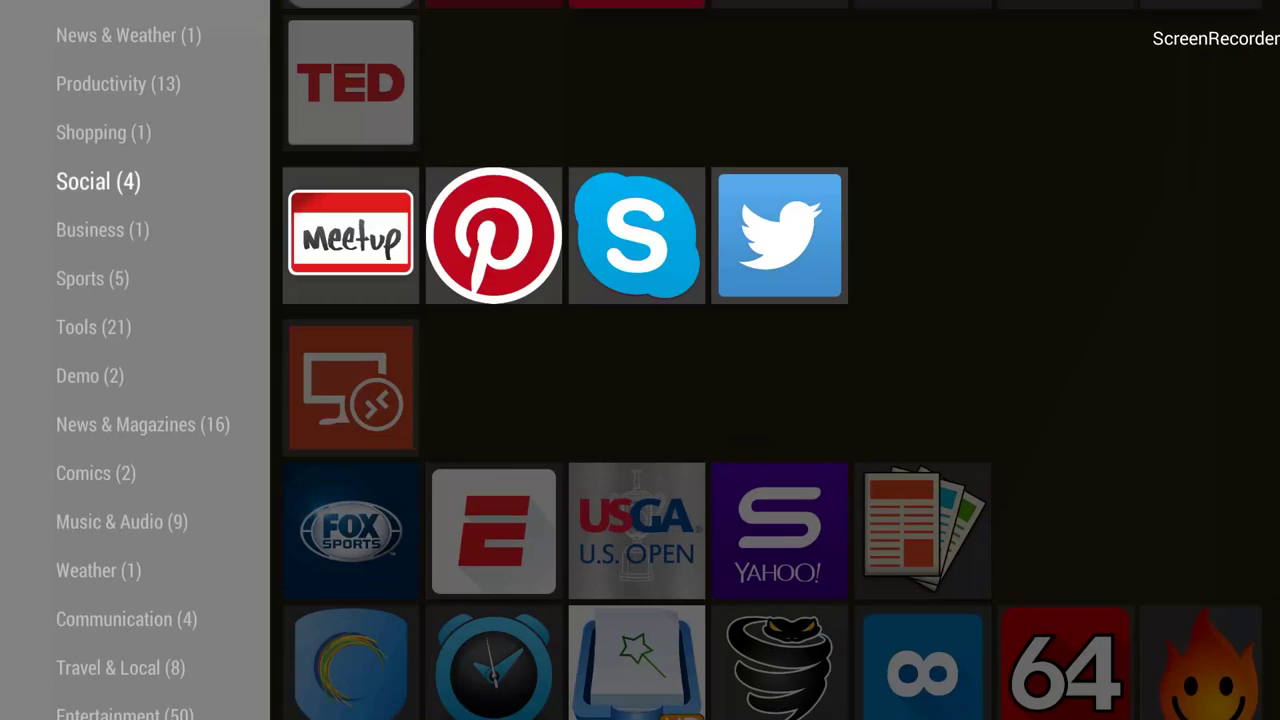
pyautogui.press('Down')
pyautogui.press('Down')
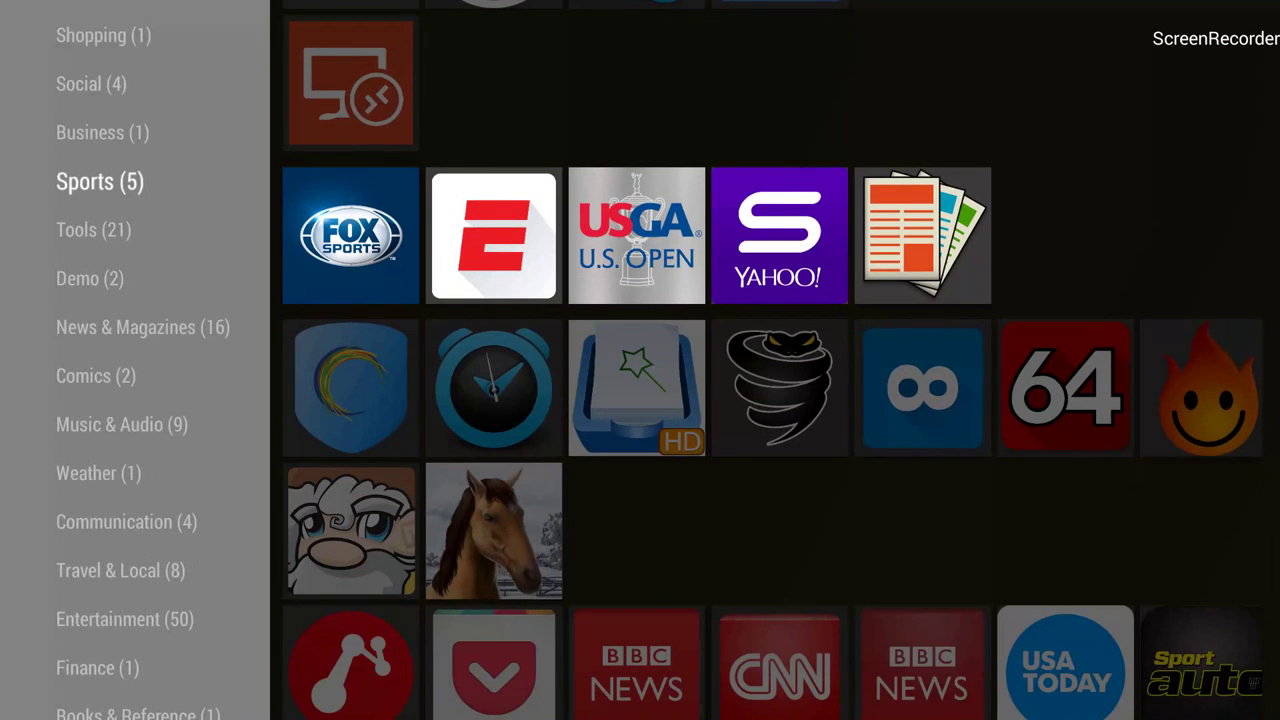
pyautogui.press('Down')
pyautogui.press('Down')
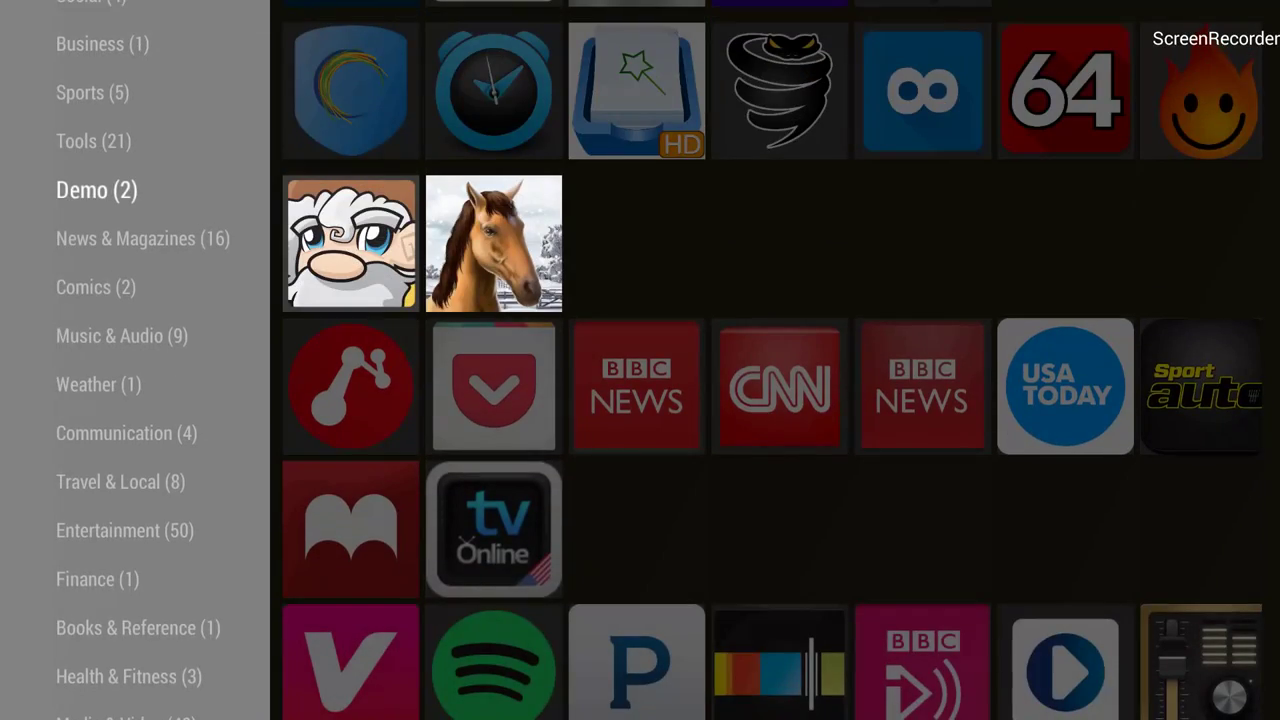
pyautogui.press('Up')
pyautogui.press('Up')
pyautogui.press('Up')
pyautogui.press('Up')
pyautogui.press('Up')
pyautogui.press('Up')
pyautogui.press('Up')
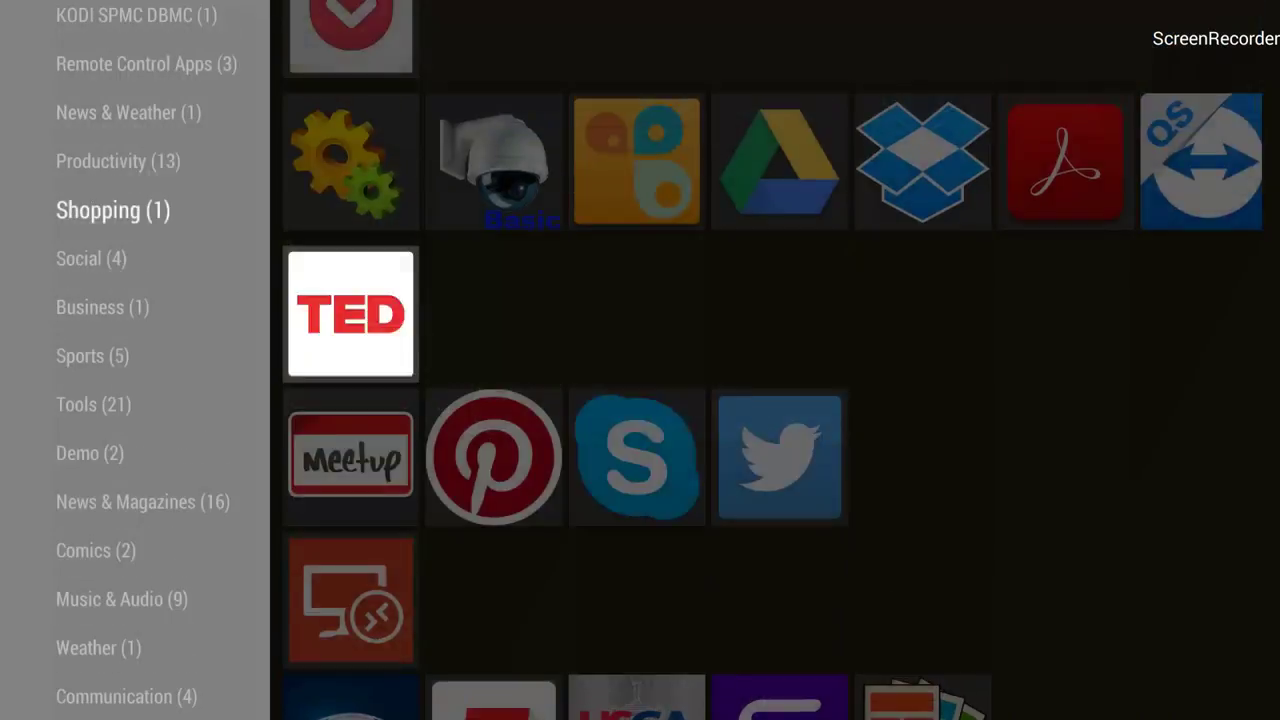
pyautogui.press('Up')
pyautogui.press('Up')
pyautogui.press('Up')
pyautogui.press('Up')
pyautogui.press('Up')
pyautogui.press('Up')
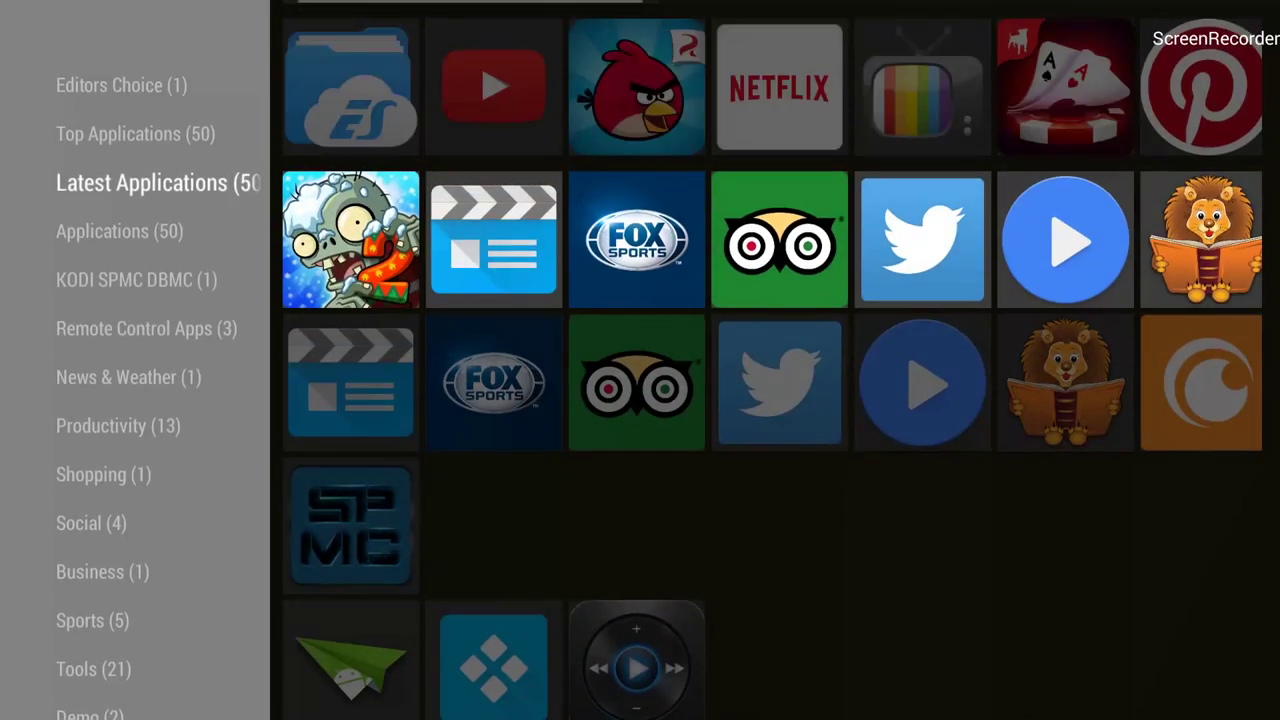
pyautogui.press('Down')
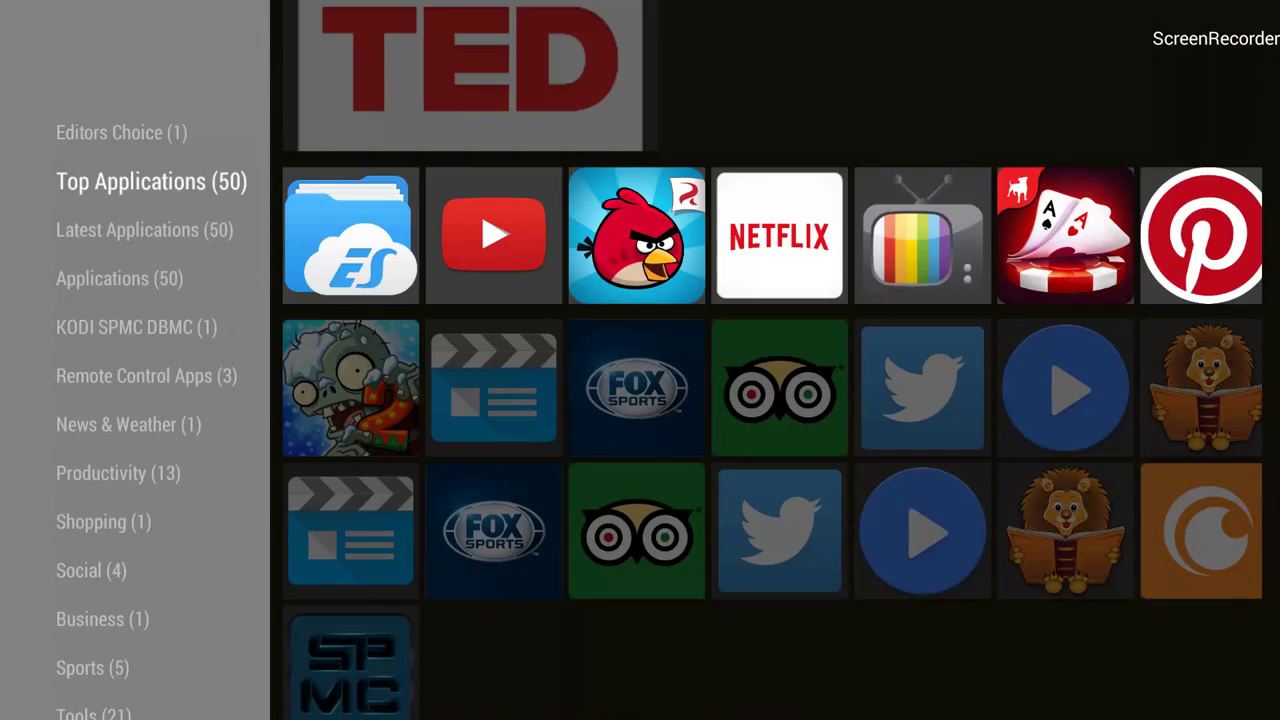
pyautogui.press('Down')
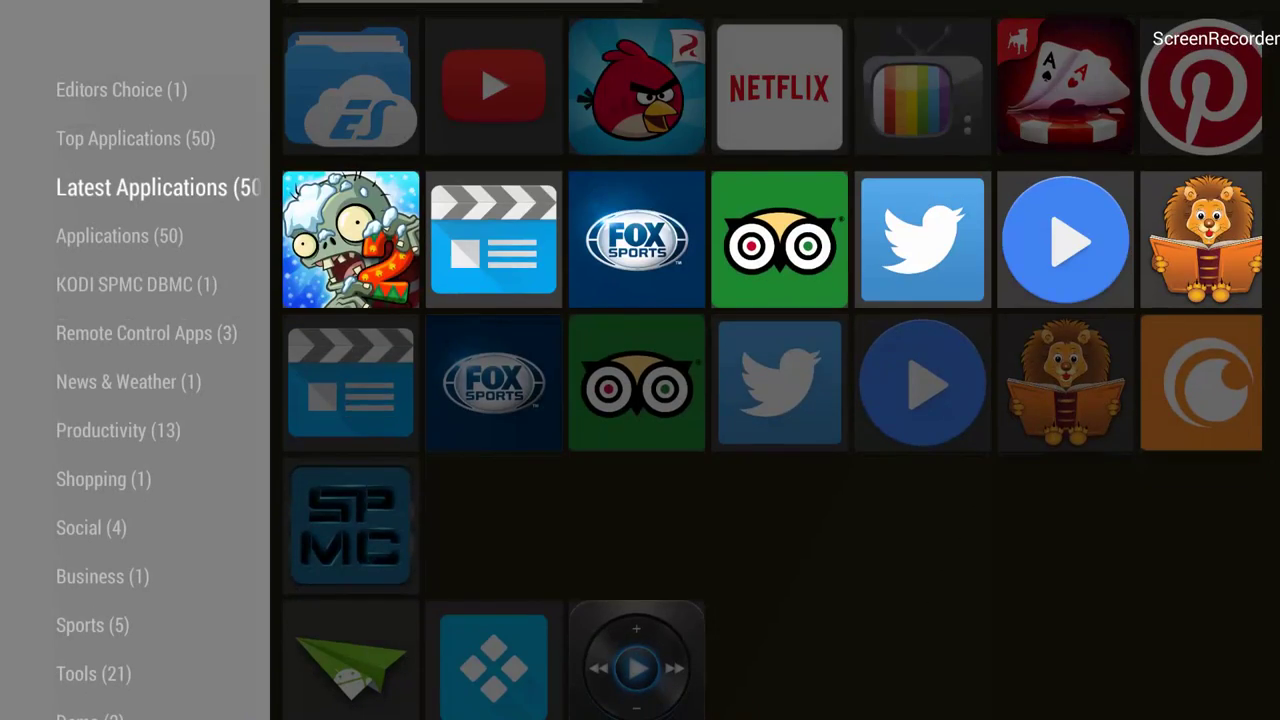
pyautogui.press('Up')
pyautogui.press('Up')
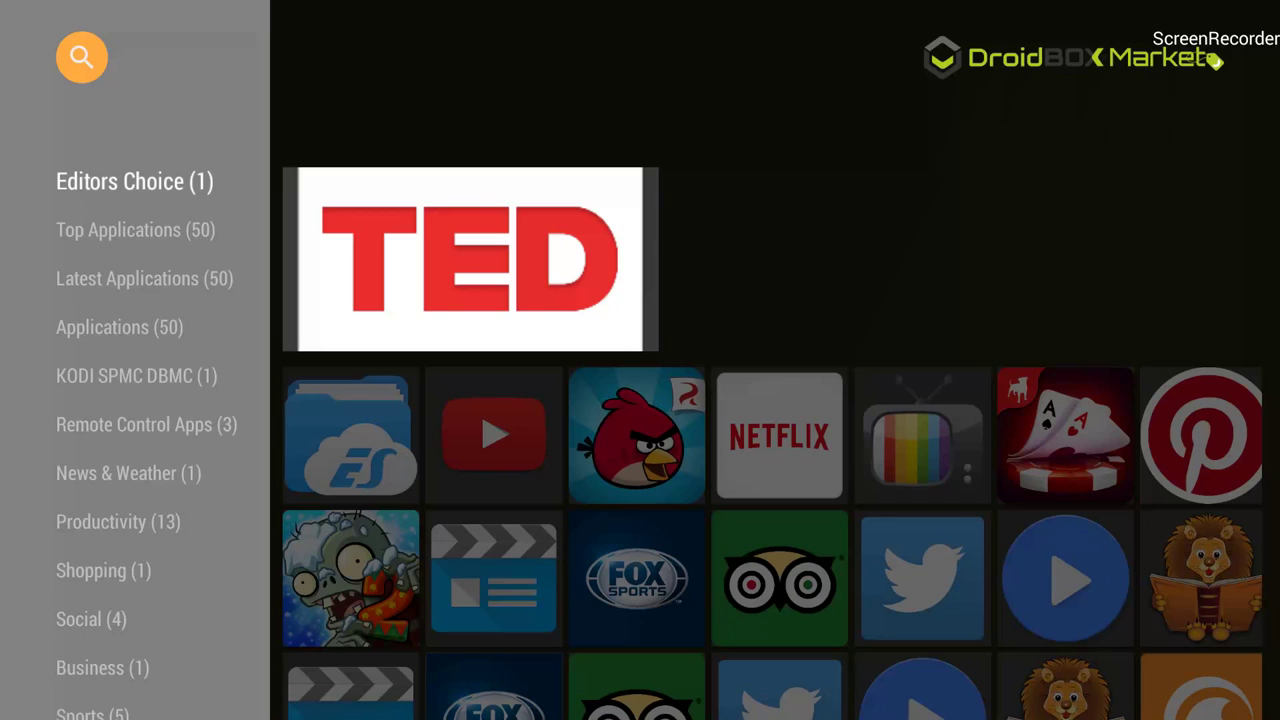
# Step: Open the TED app page (version 2.4.2, 8.4 MB) from Editors Choice
pyautogui.press('Down')
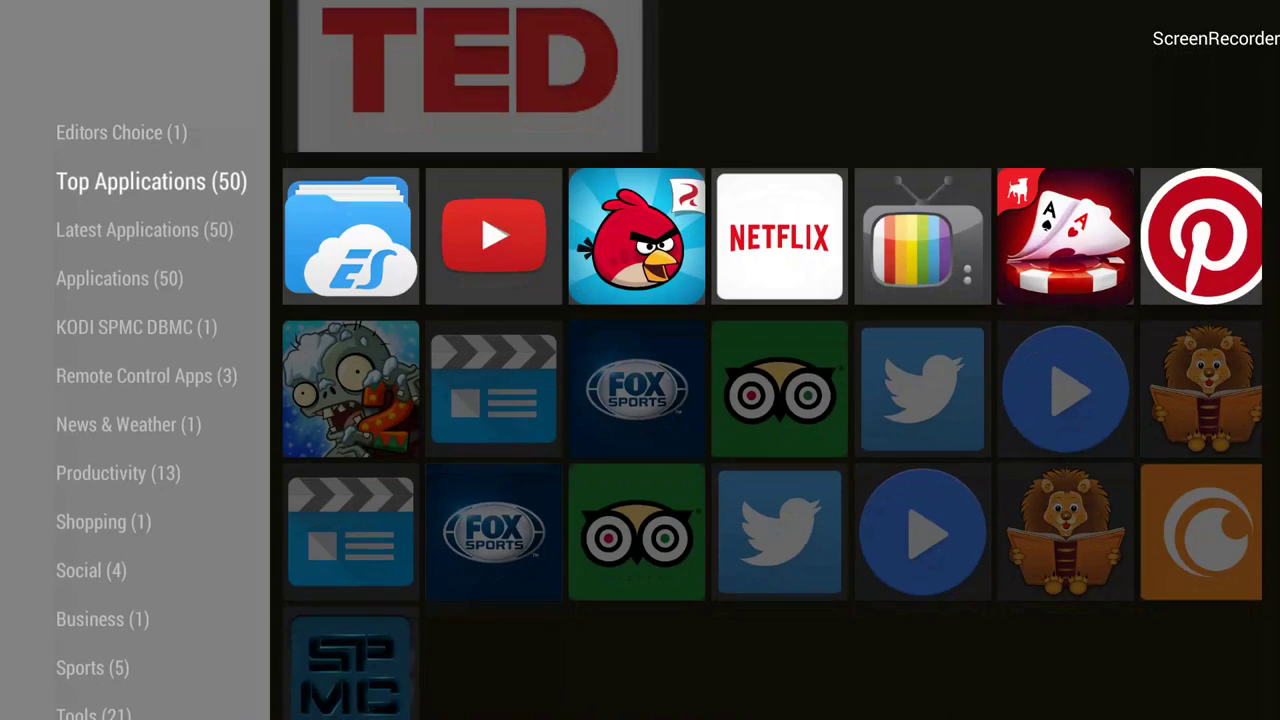
pyautogui.press('Up')
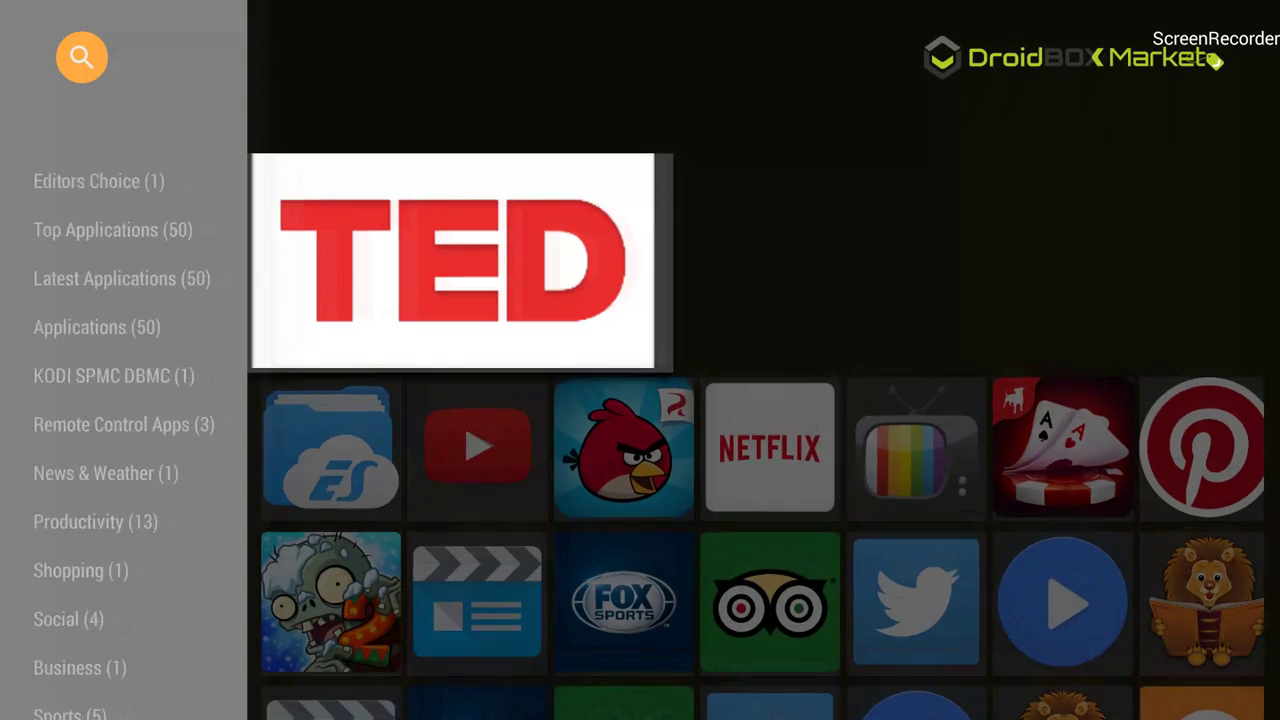
pyautogui.press('Right')
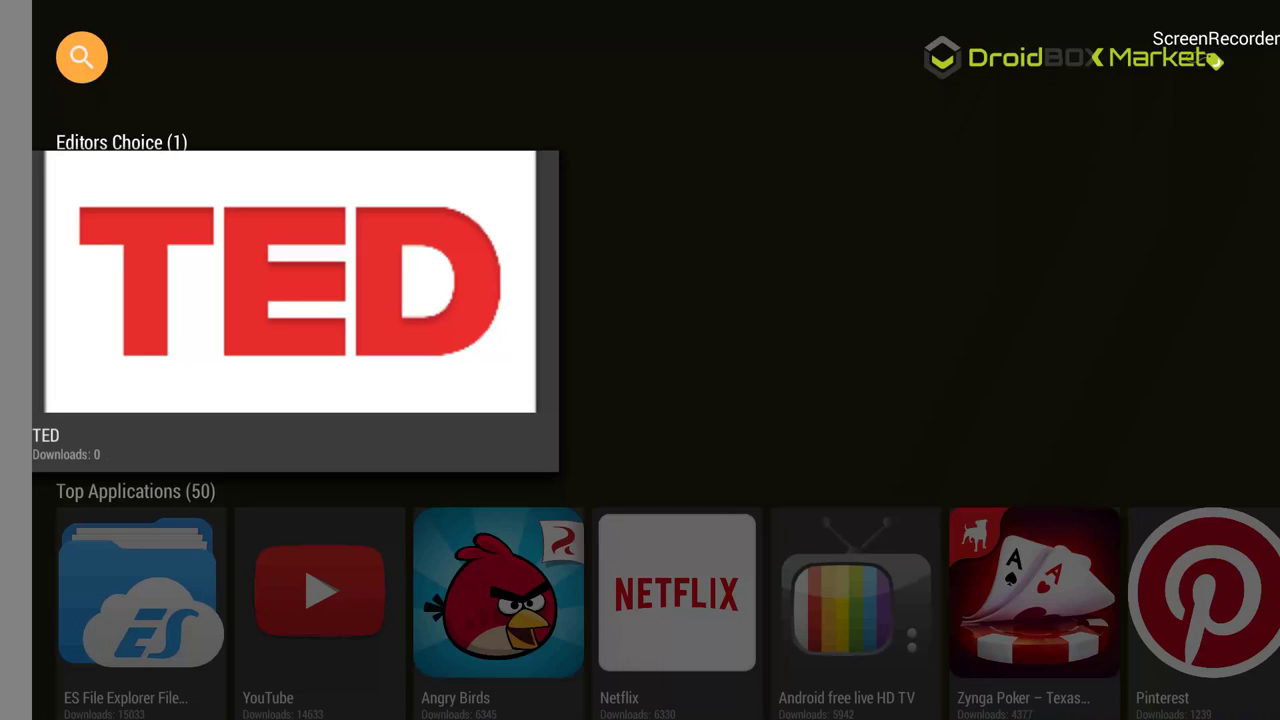
pyautogui.press('Return')
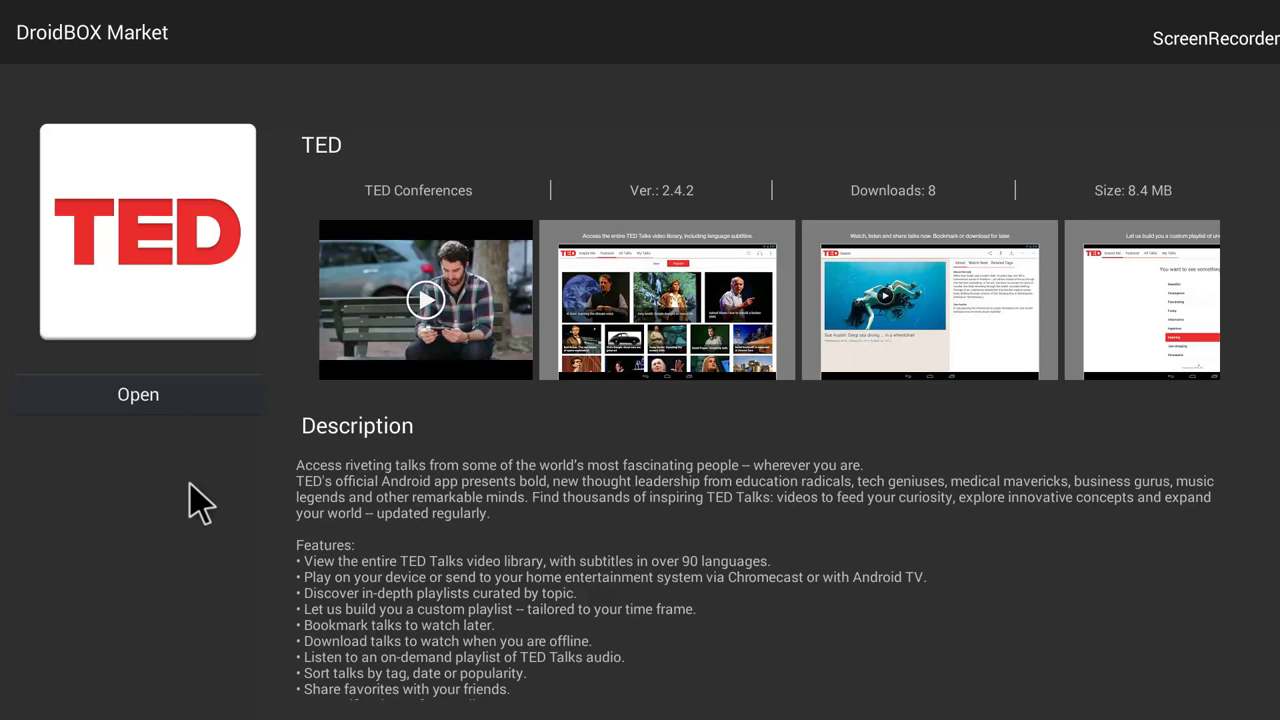
# Step: Back out of TED, glance at Netflix, and open Pinterest's page (version 5.7.4, 29.5 MB)
pyautogui.press('Escape')
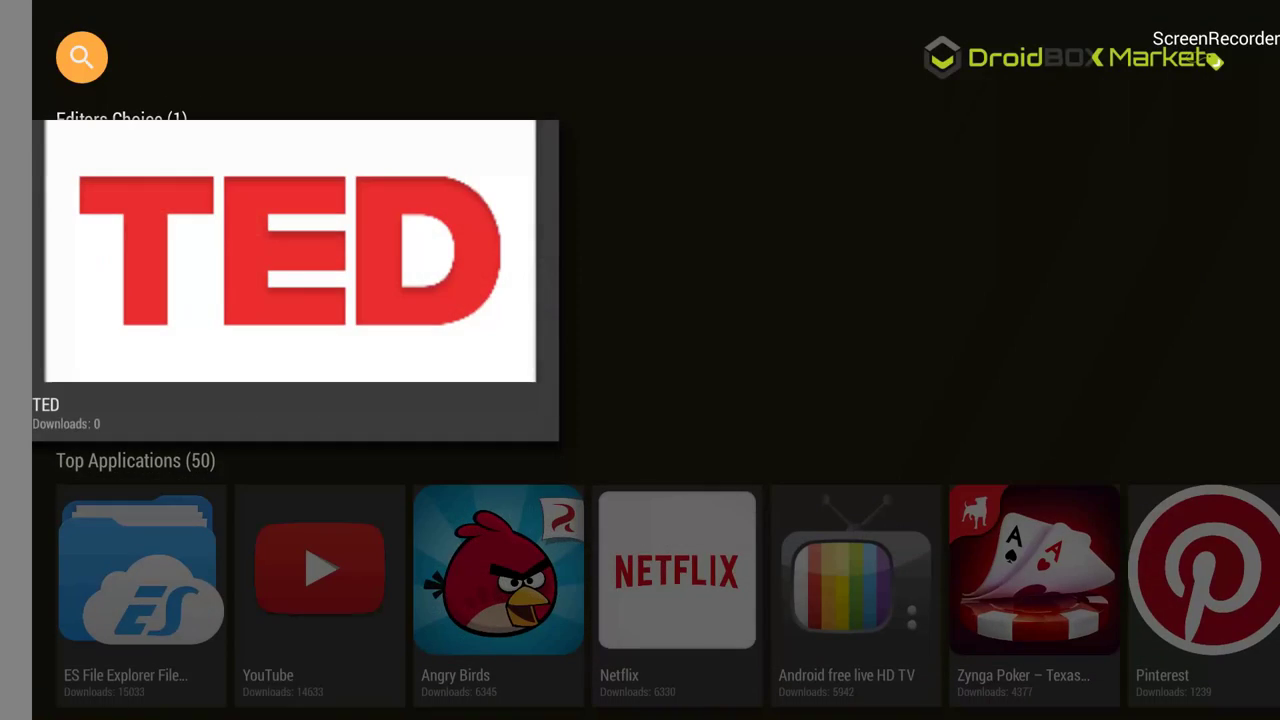
pyautogui.press('Right')
pyautogui.press('Right')
pyautogui.press('Right')
pyautogui.press('Left')
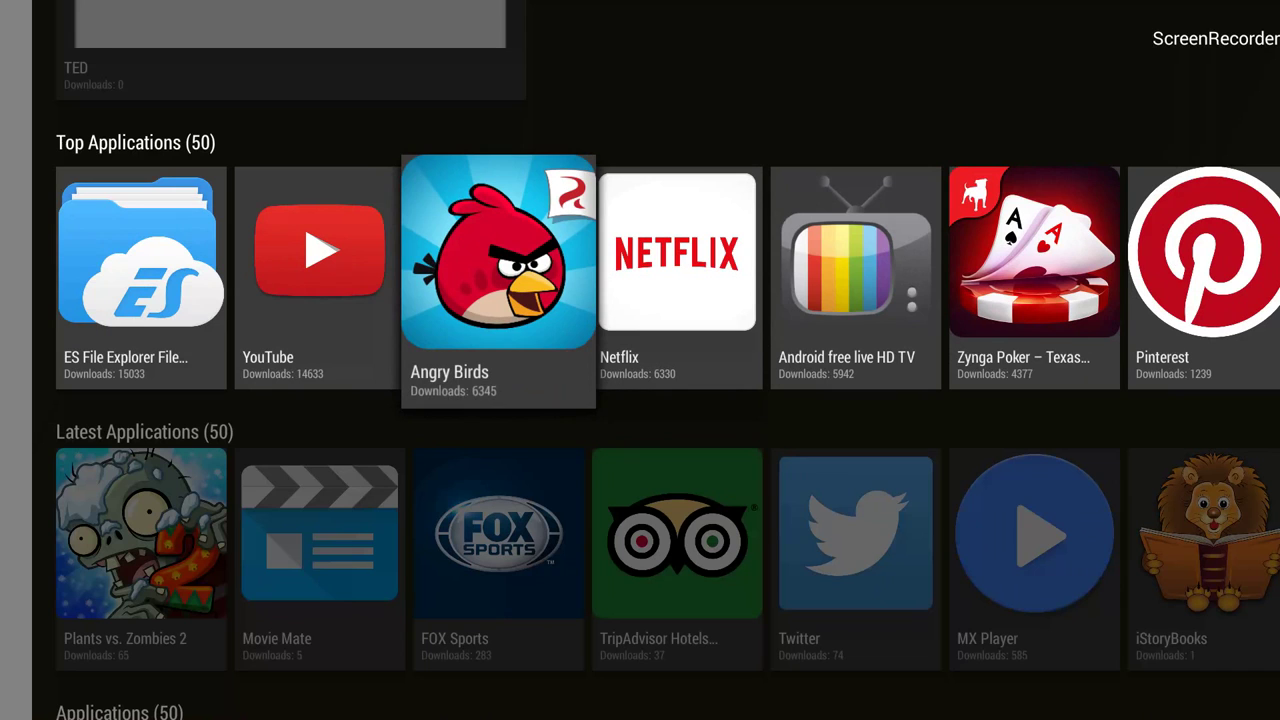
pyautogui.press('Right')
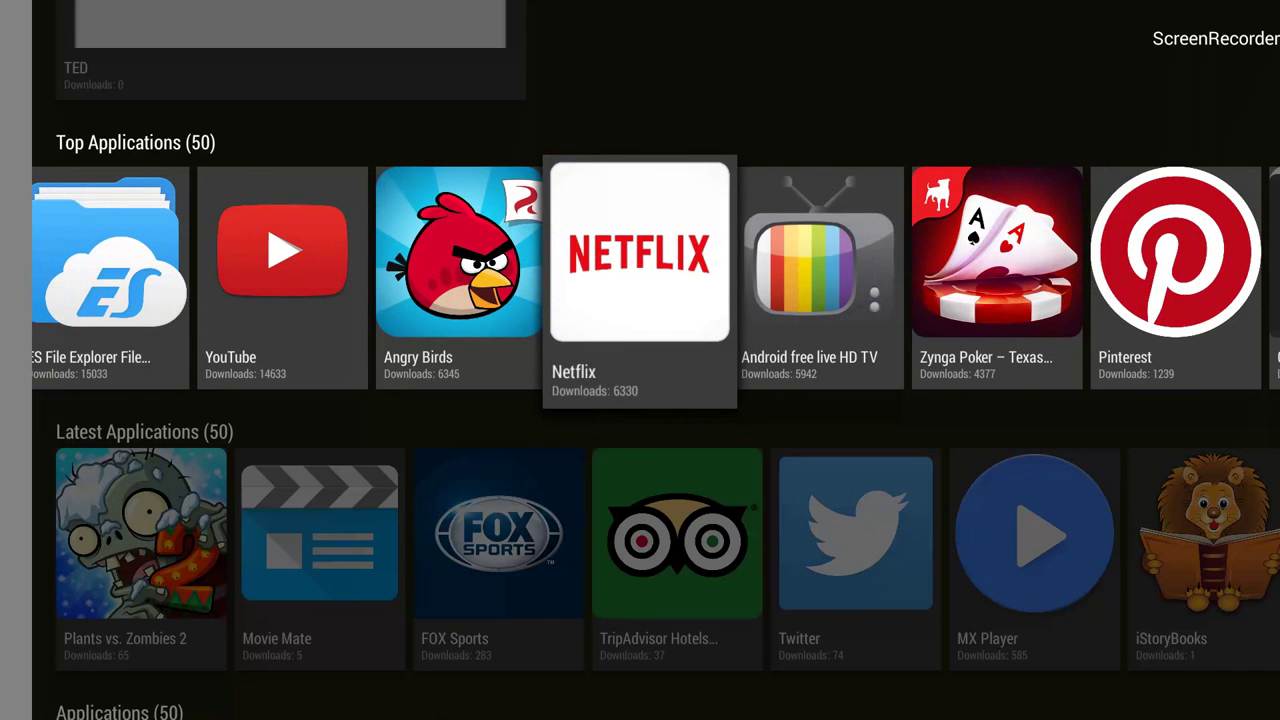
pyautogui.press('Return')
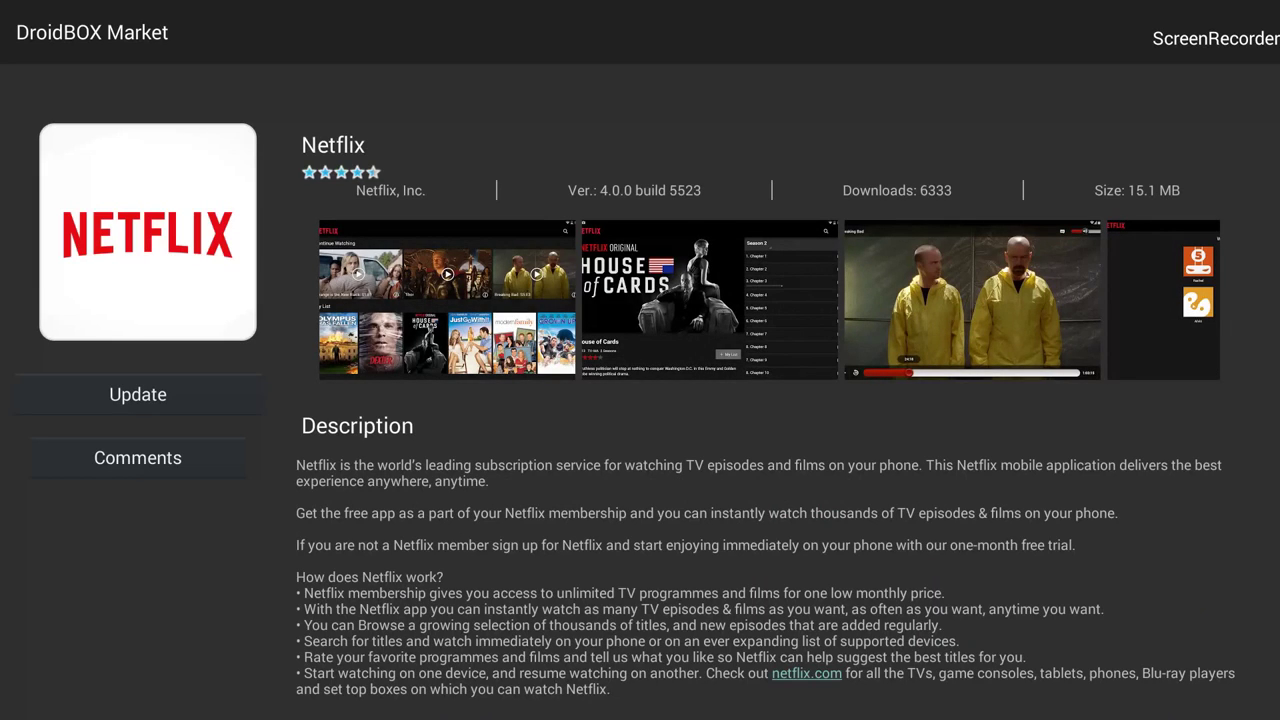
pyautogui.press('Escape')
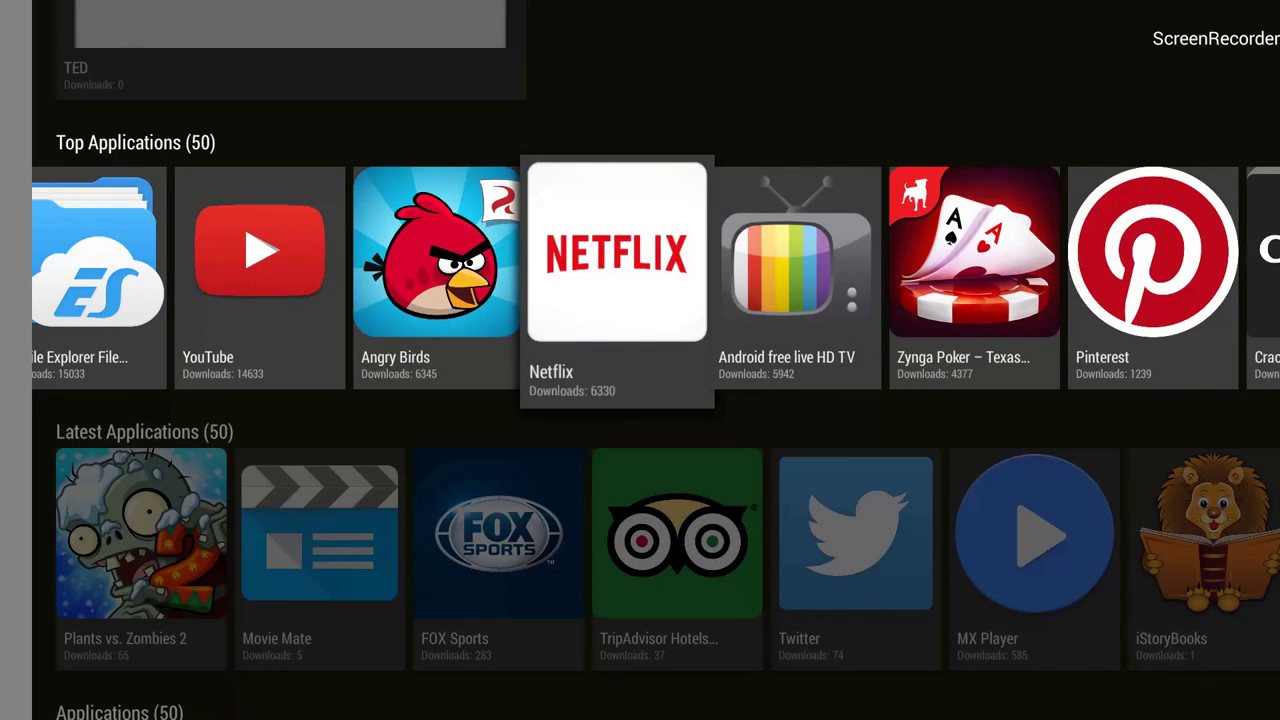
pyautogui.press('Right')
pyautogui.press('Right')
pyautogui.press('Right')
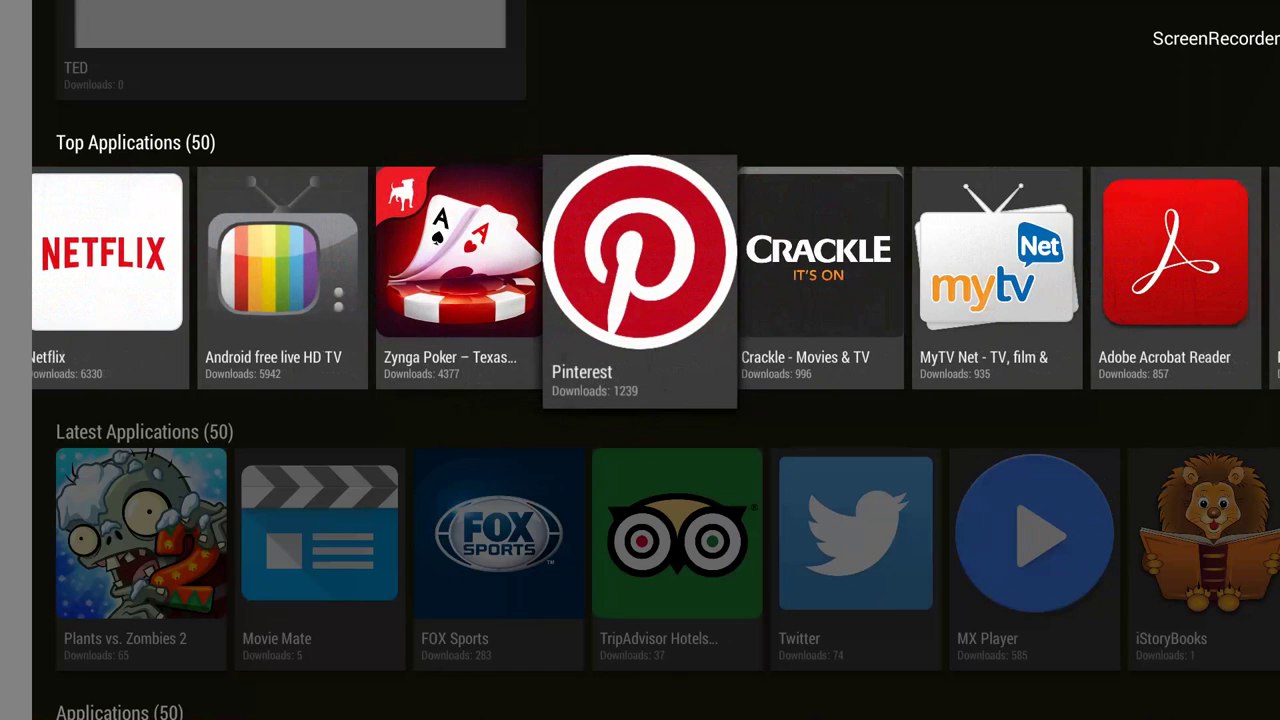
pyautogui.press('Return')
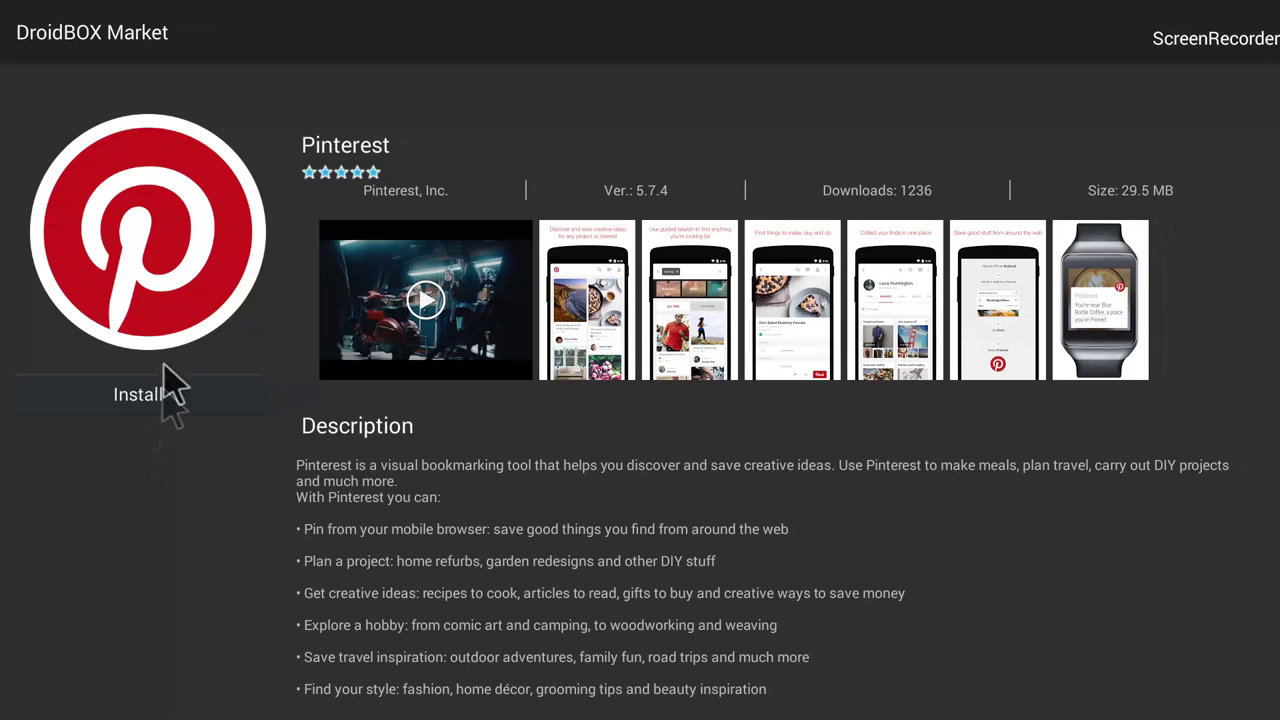
# Step: Start the Pinterest download and browse its screenshots and reviews until the permissions prompt appears
pyautogui.click(137, 405)
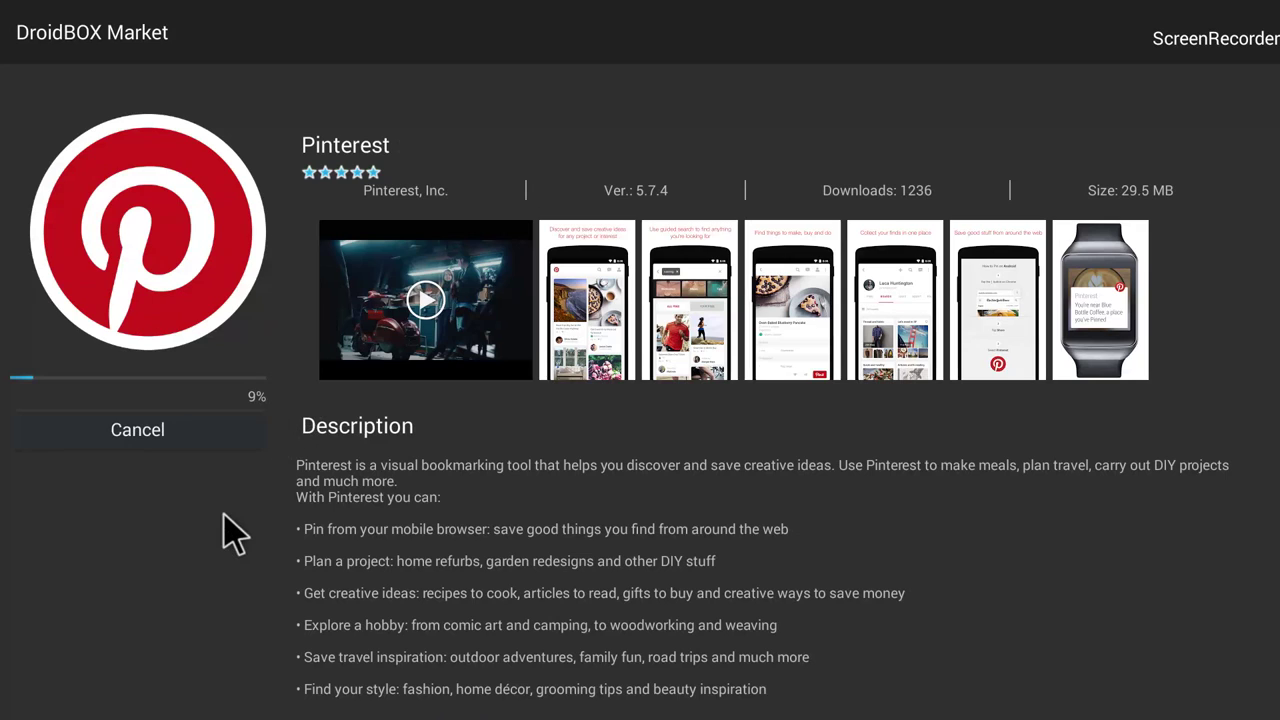
pyautogui.press('Right')
pyautogui.press('Right')
pyautogui.press('Right')
pyautogui.press('Right')
pyautogui.press('Right')
pyautogui.press('Right')
pyautogui.press('Right')
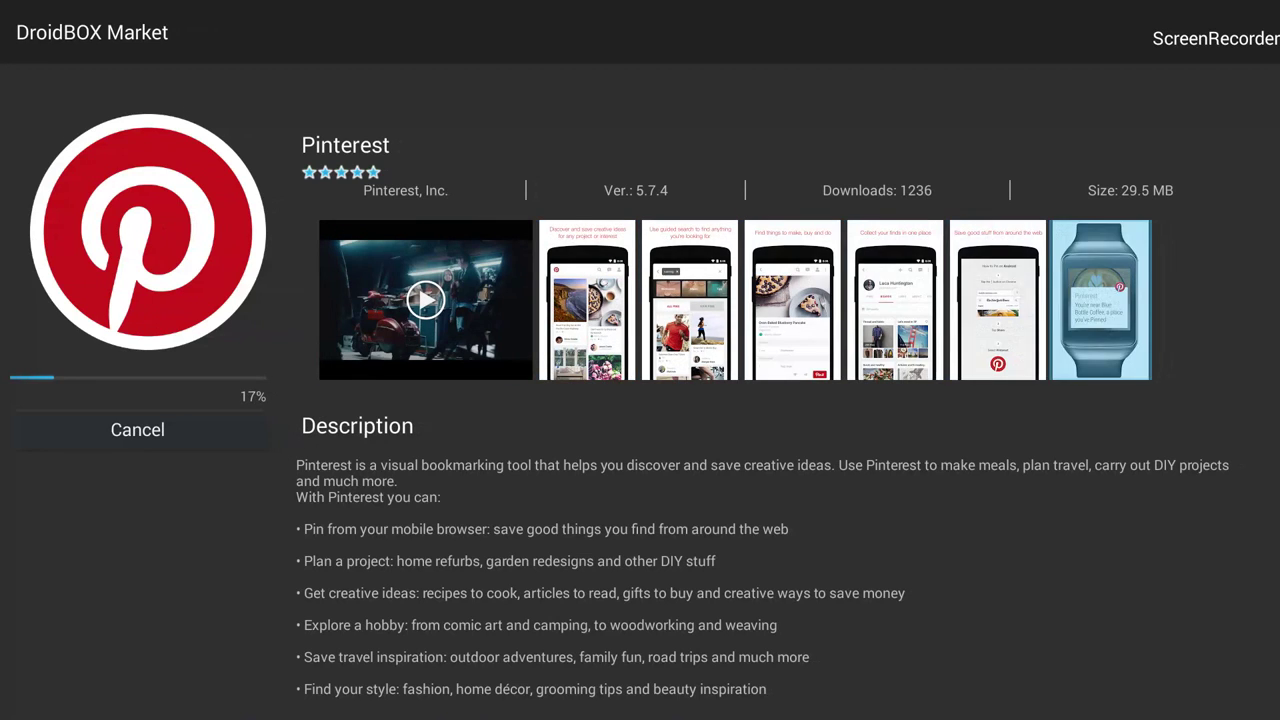
pyautogui.press('Left')
pyautogui.press('Left')
pyautogui.press('Left')
pyautogui.press('Left')
pyautogui.press('Left')
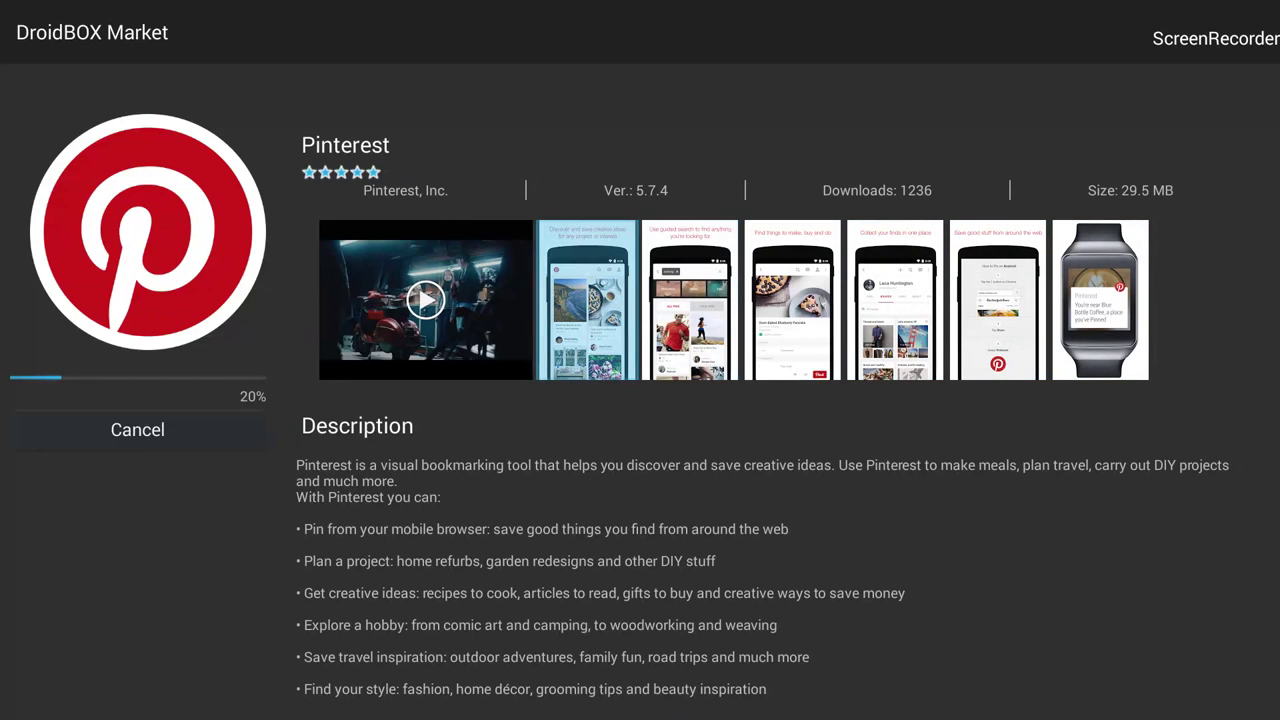
pyautogui.press('Left')
pyautogui.press('Down')
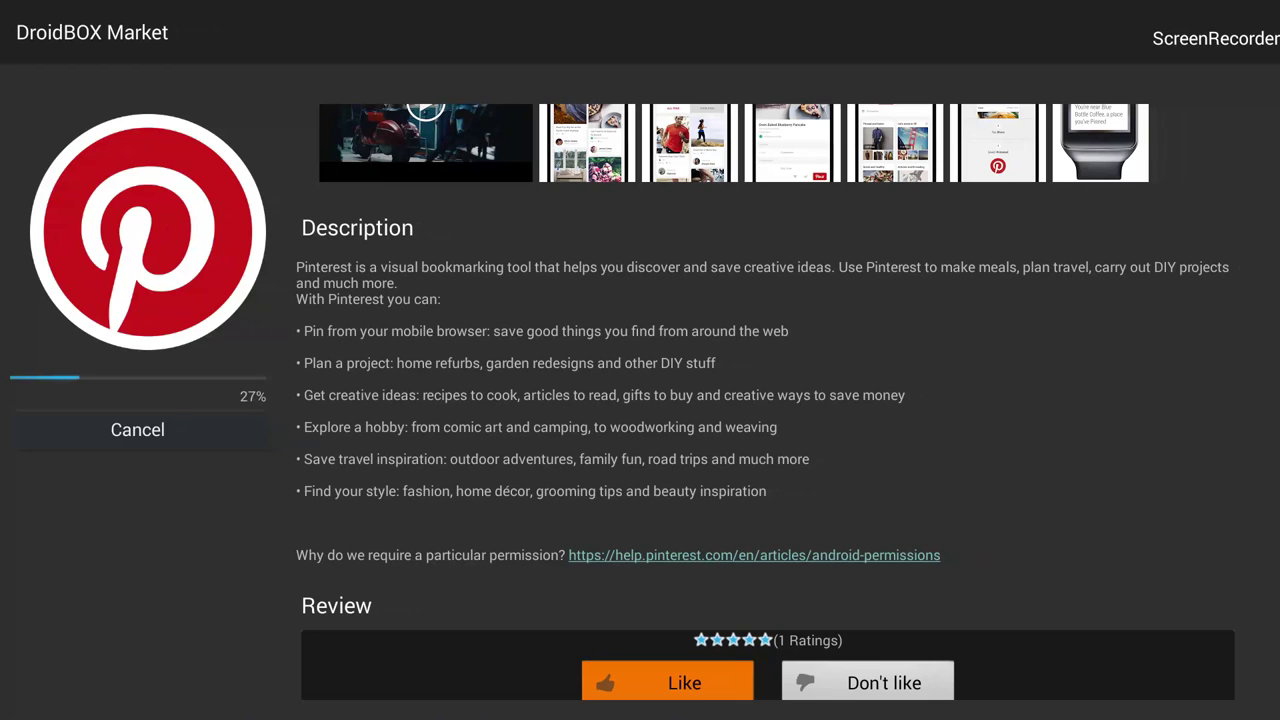
pyautogui.press('Up')
pyautogui.press('Up')
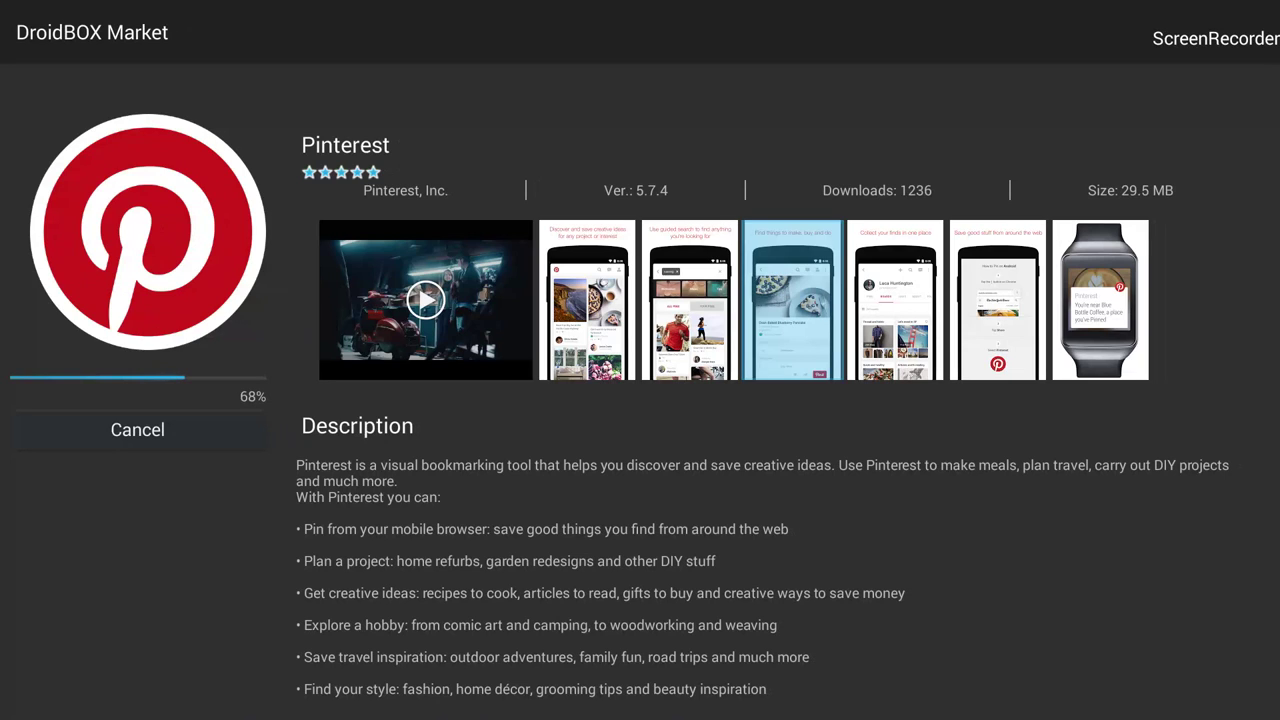
pyautogui.press('Right')
pyautogui.press('Right')
pyautogui.press('Right')
pyautogui.press('Left')
pyautogui.press('Left')
pyautogui.press('Left')
pyautogui.press('Left')
pyautogui.press('Left')
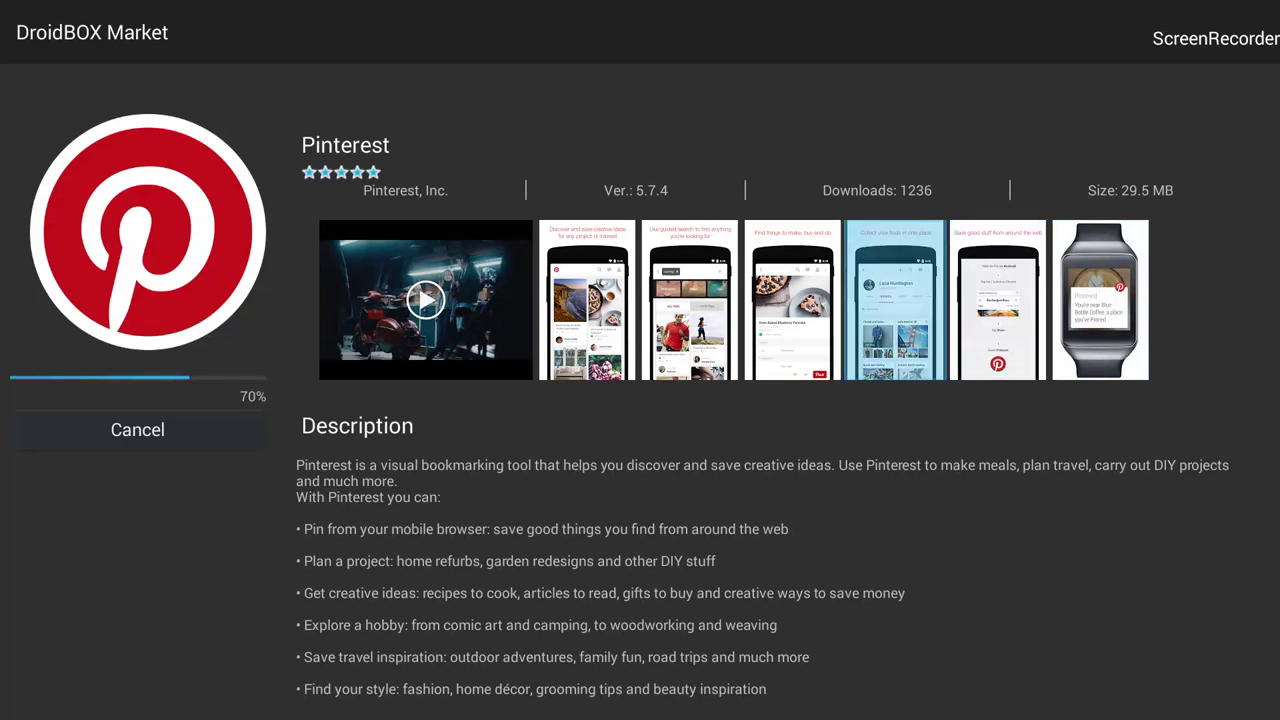
pyautogui.press('Down')
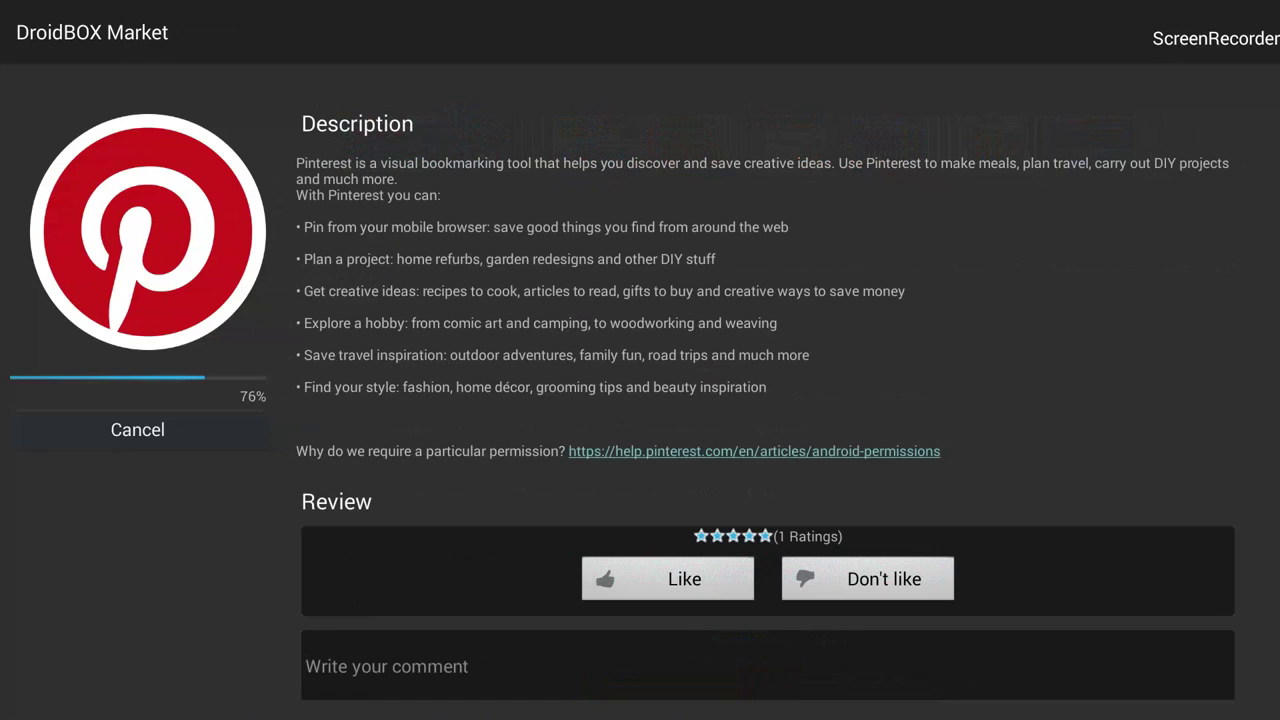
pyautogui.press('Up')
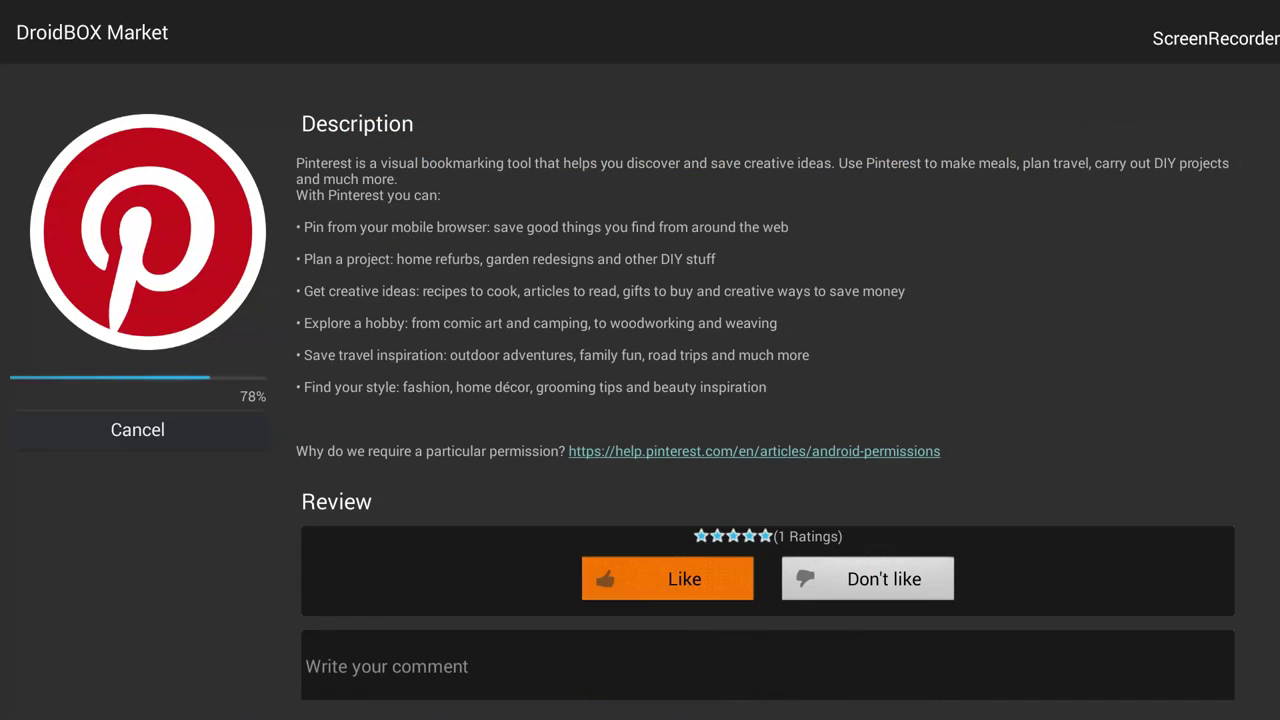
pyautogui.press('Up')
pyautogui.press('Up')
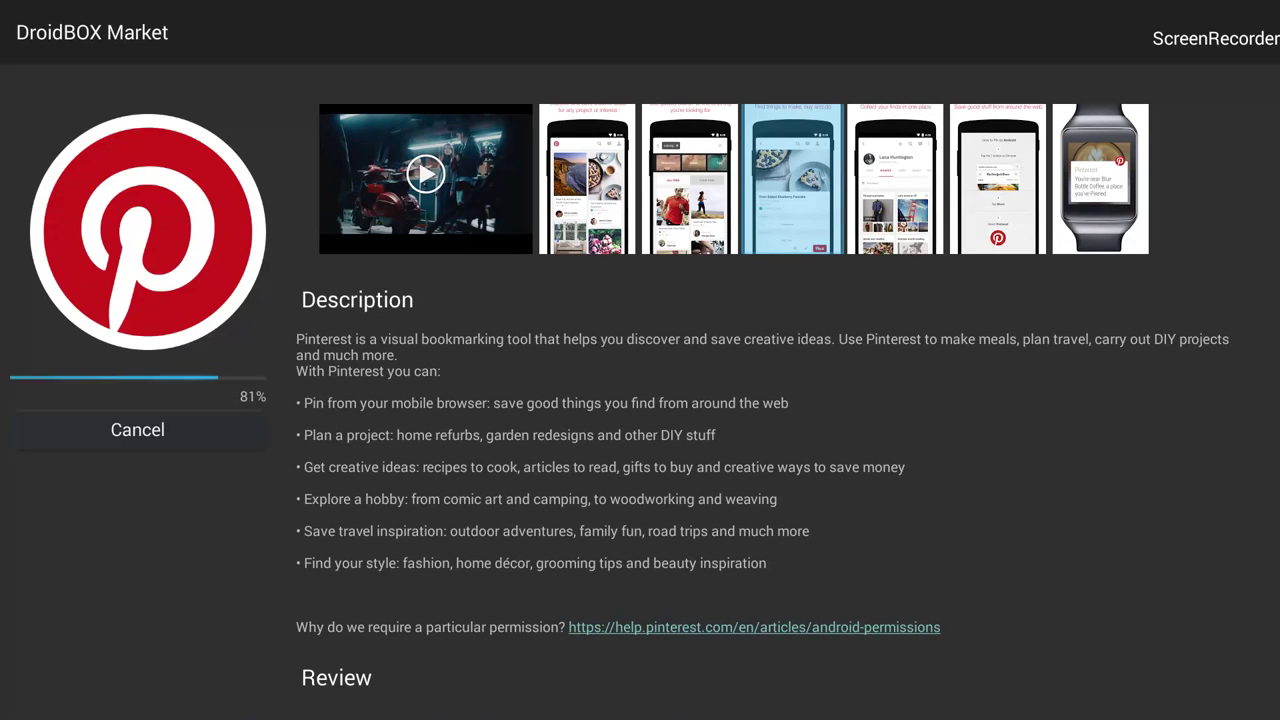
pyautogui.press('Left')
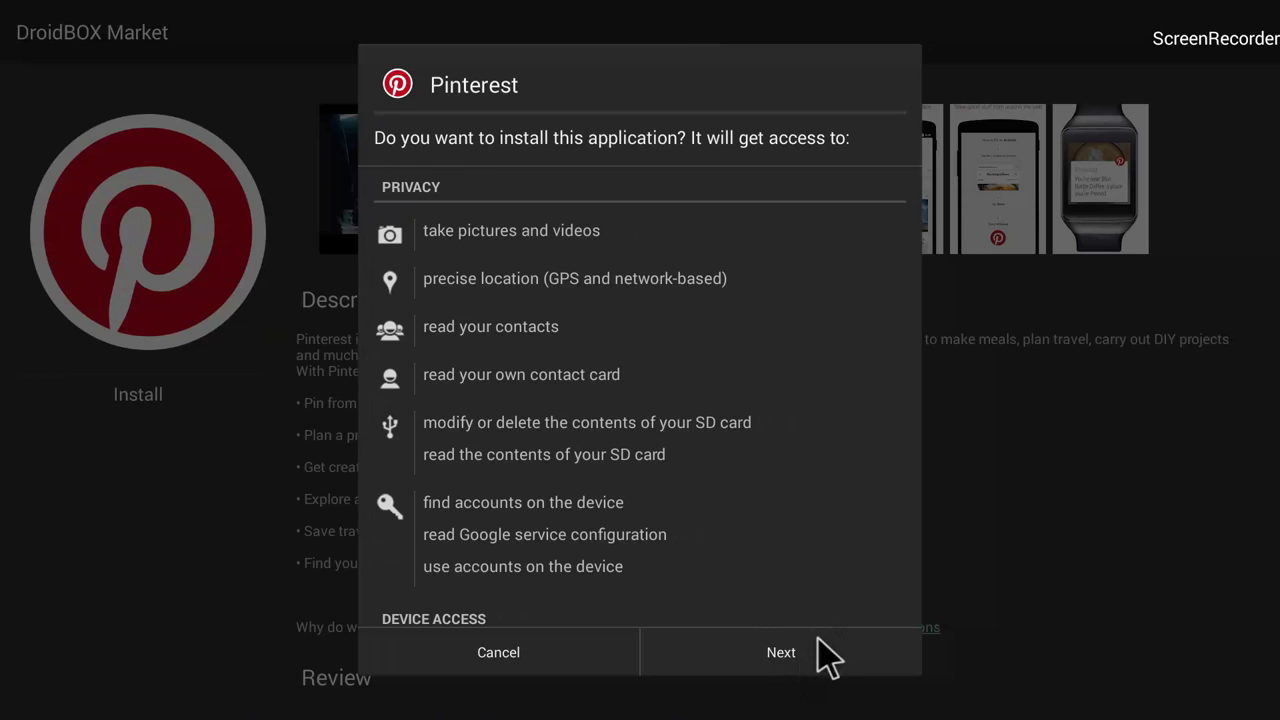
# Step: Accept Pinterest's permissions, install it, and dismiss the App installed message
pyautogui.click(793, 655)
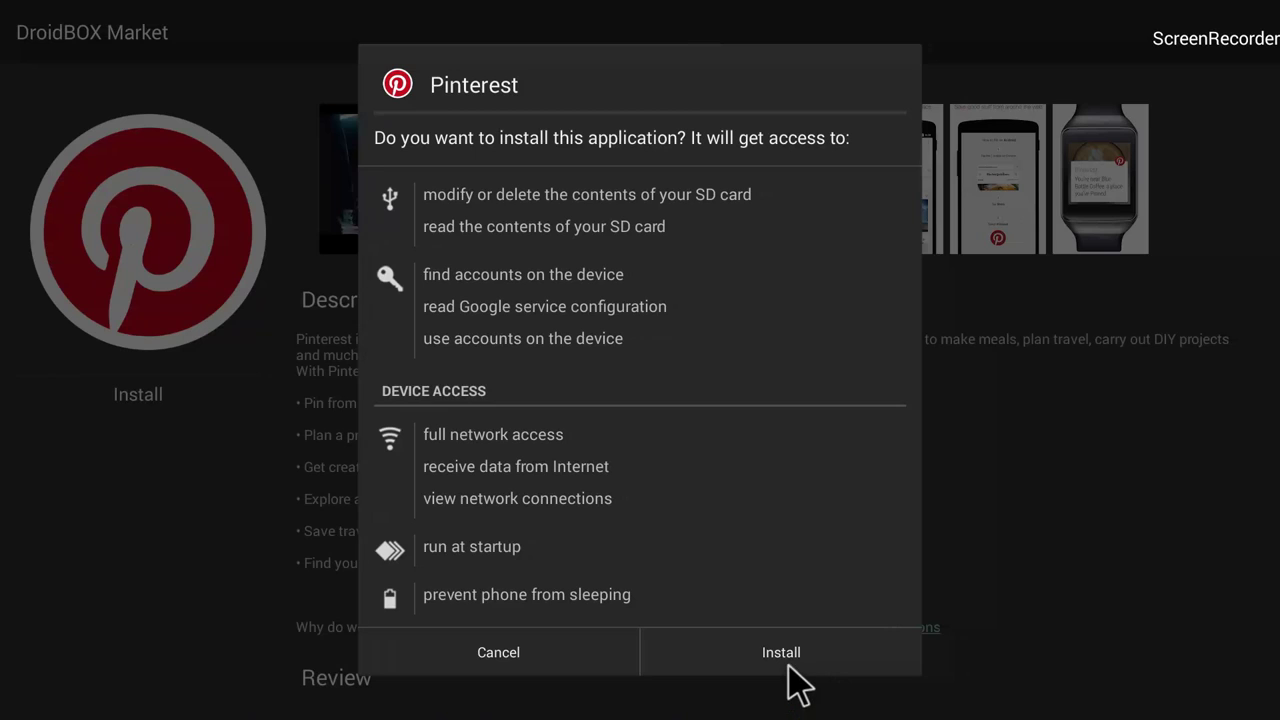
pyautogui.click(791, 664)
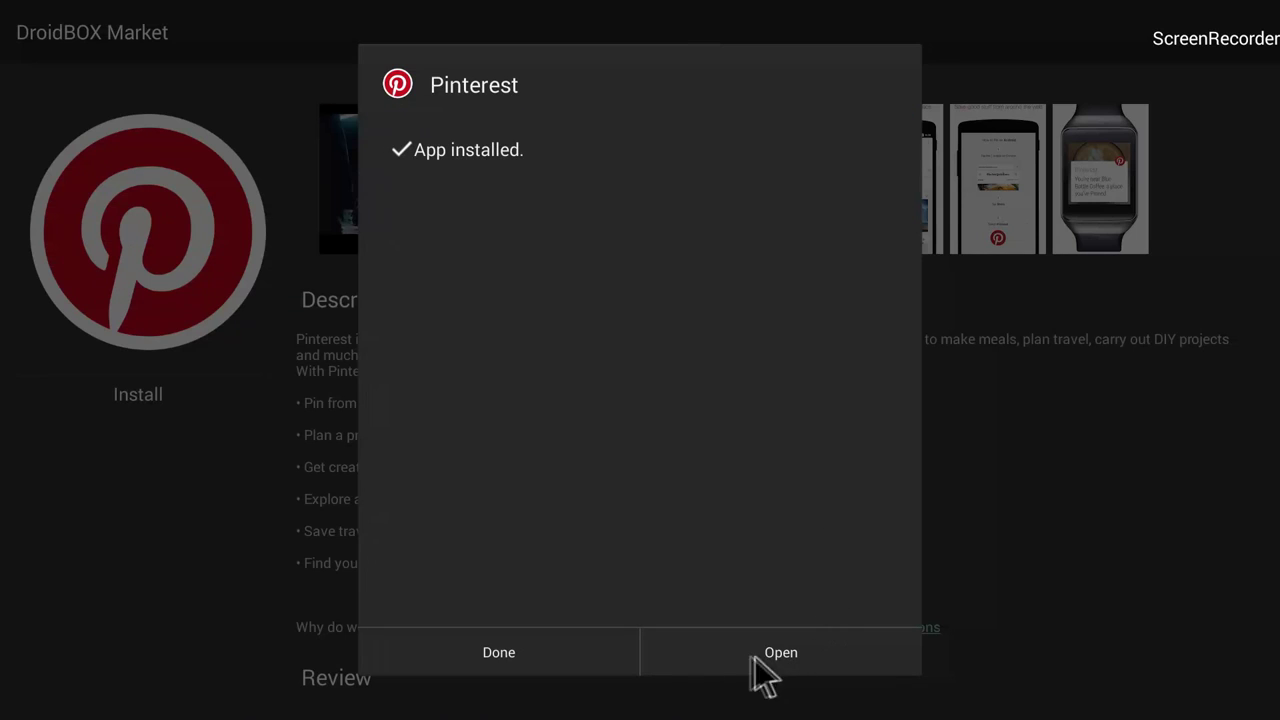
pyautogui.click(497, 660)
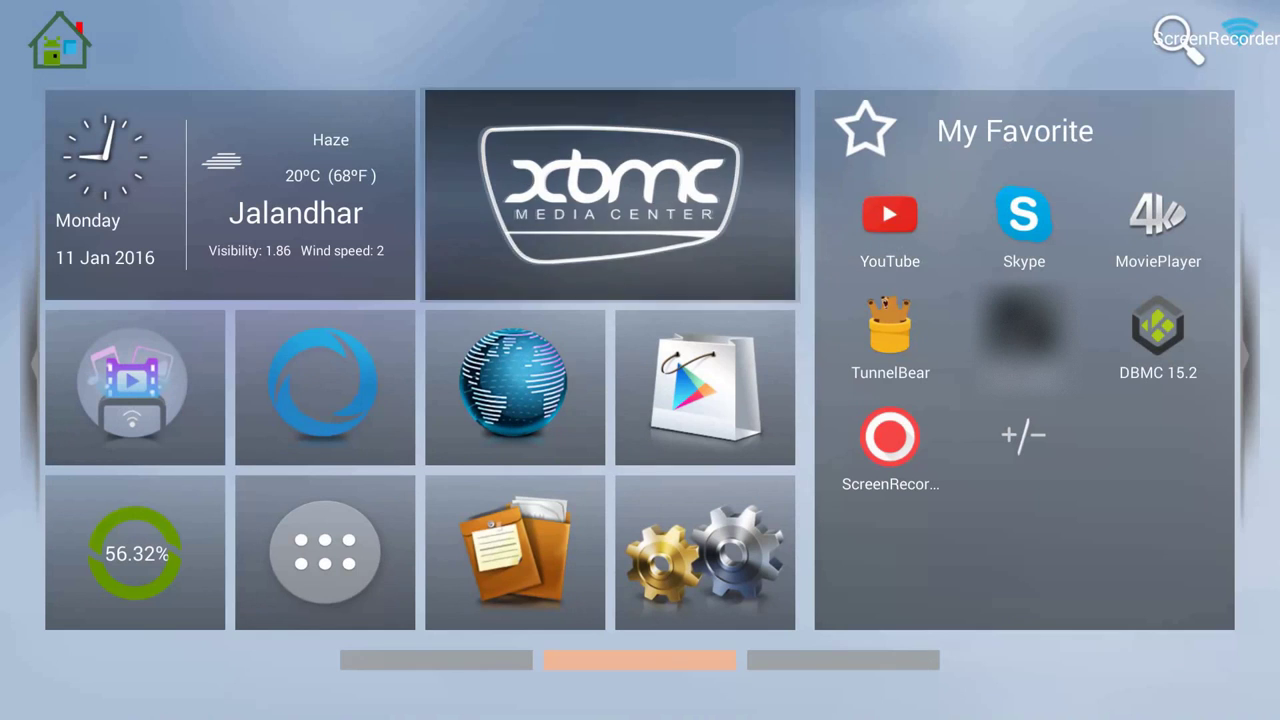
# Step: Open the all-apps tile from the home screen
pyautogui.press('Left')
pyautogui.press('Down')
pyautogui.press('Down')
pyautogui.press('Right')
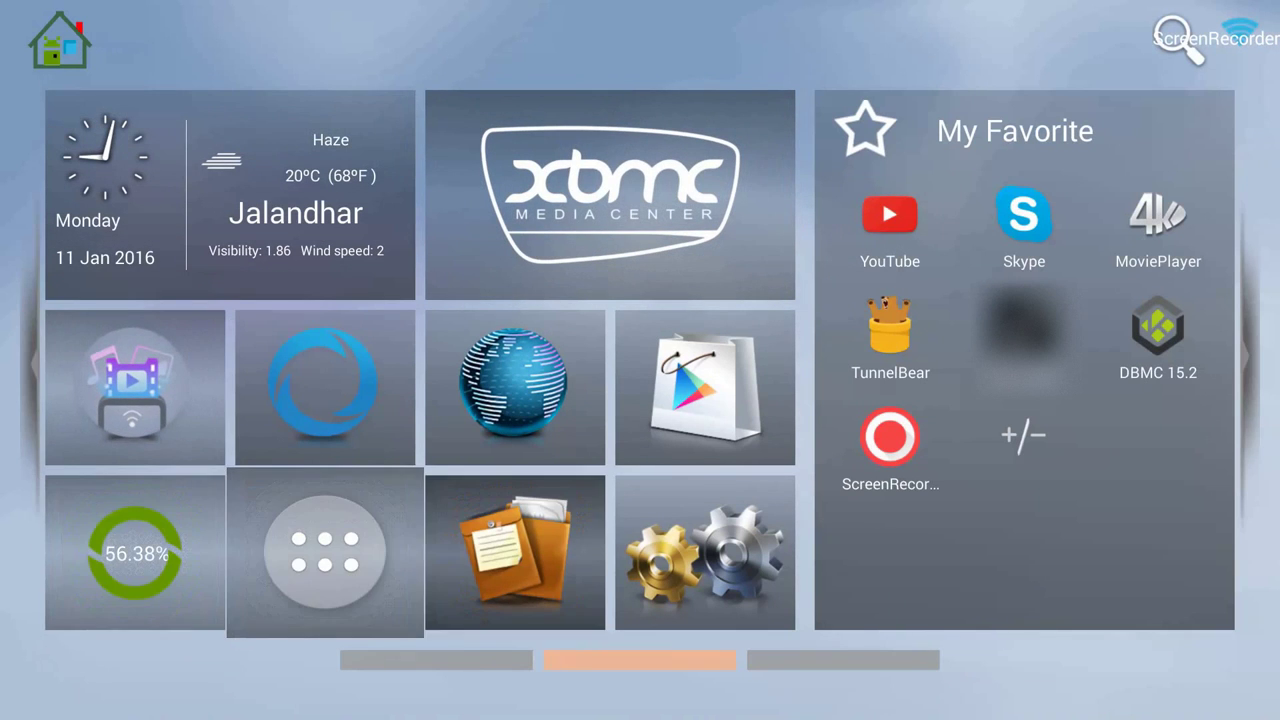
pyautogui.press('Right')
pyautogui.press('Up')
pyautogui.press('Left')
pyautogui.press('Down')
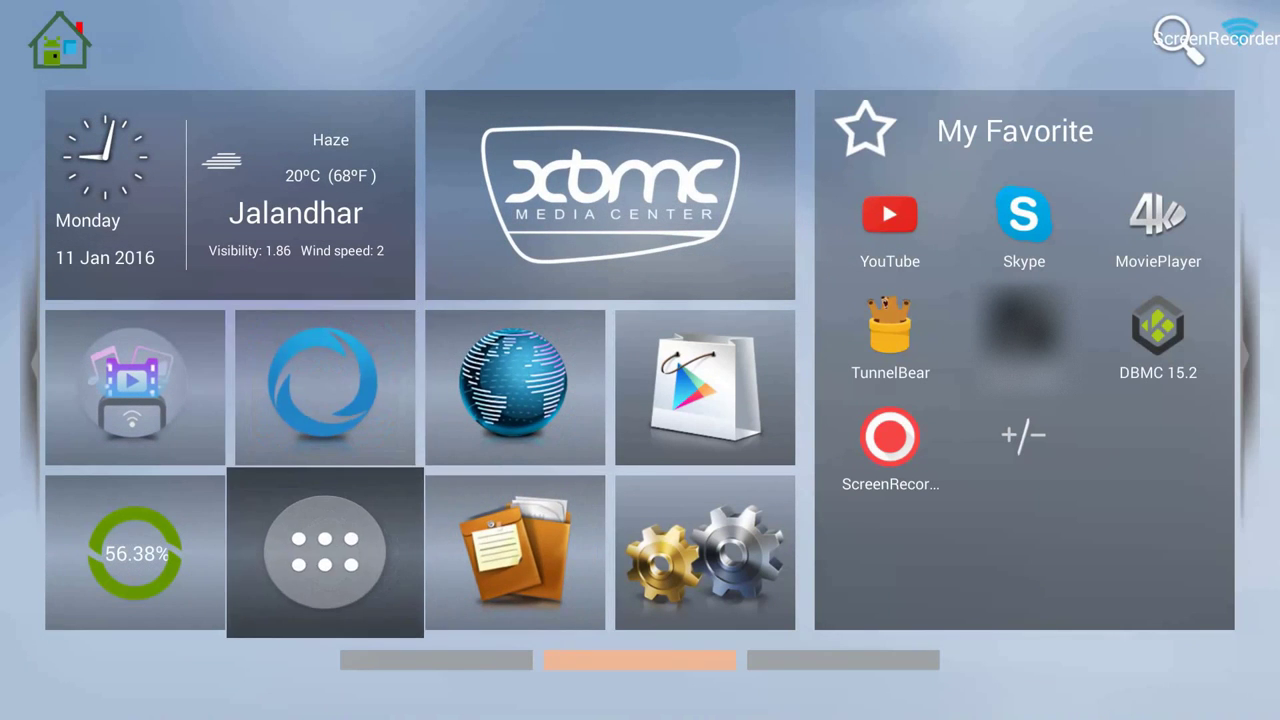
pyautogui.press('Return')
# Step: Find the newly installed Pinterest app in the app list
pyautogui.press('Down')
pyautogui.press('Down')
pyautogui.press('Down')
pyautogui.press('Down')
pyautogui.press('Down')
pyautogui.press('Down')
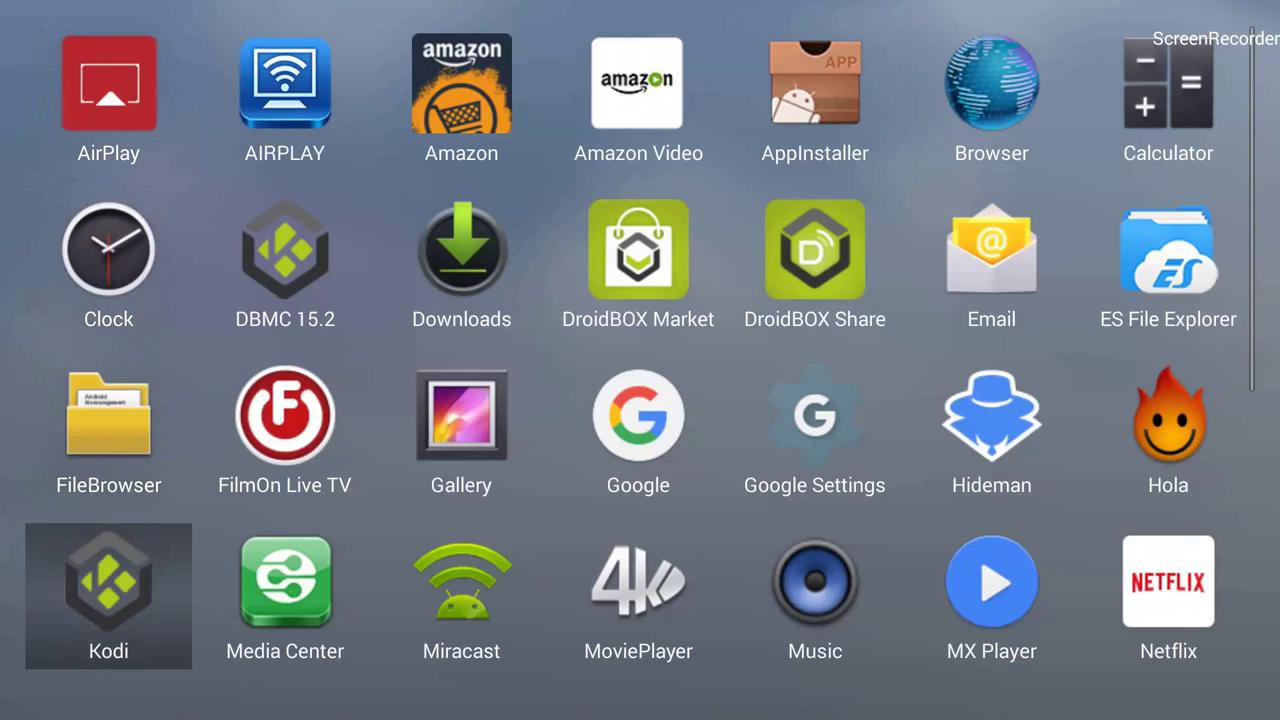
pyautogui.press('Down')
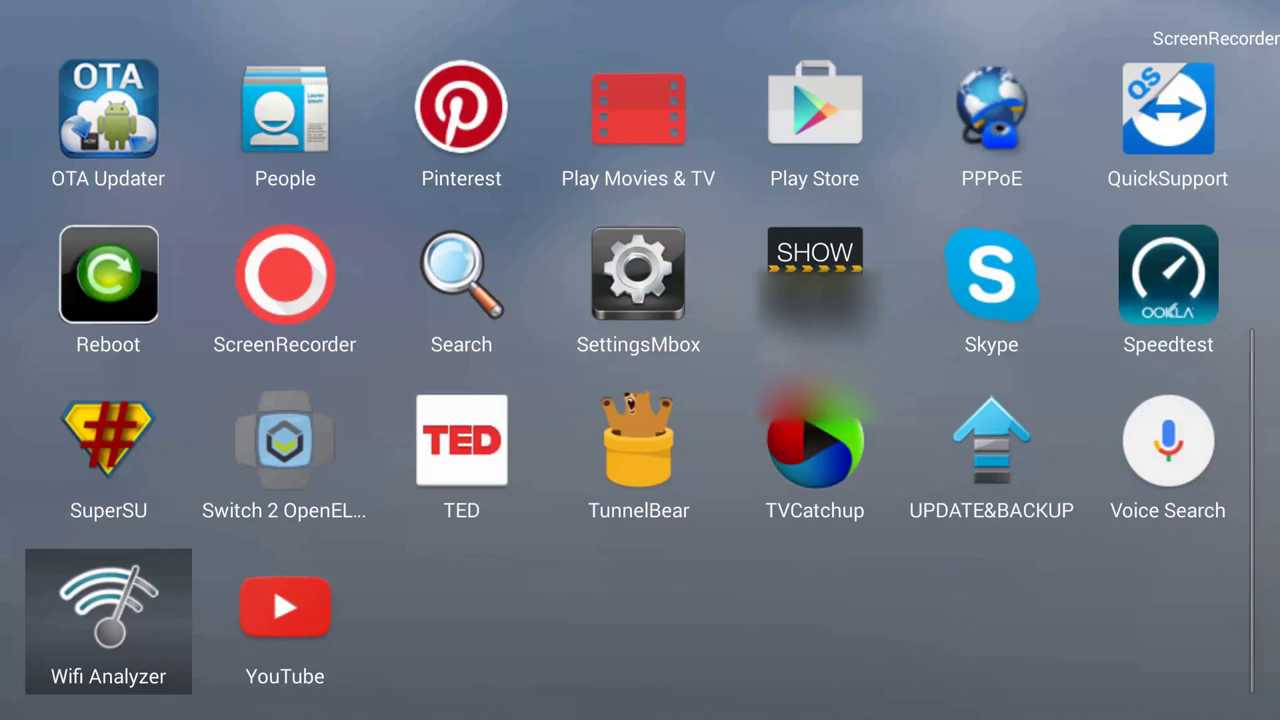
pyautogui.press('Up')
pyautogui.press('Up')
pyautogui.press('Up')
pyautogui.press('Up')
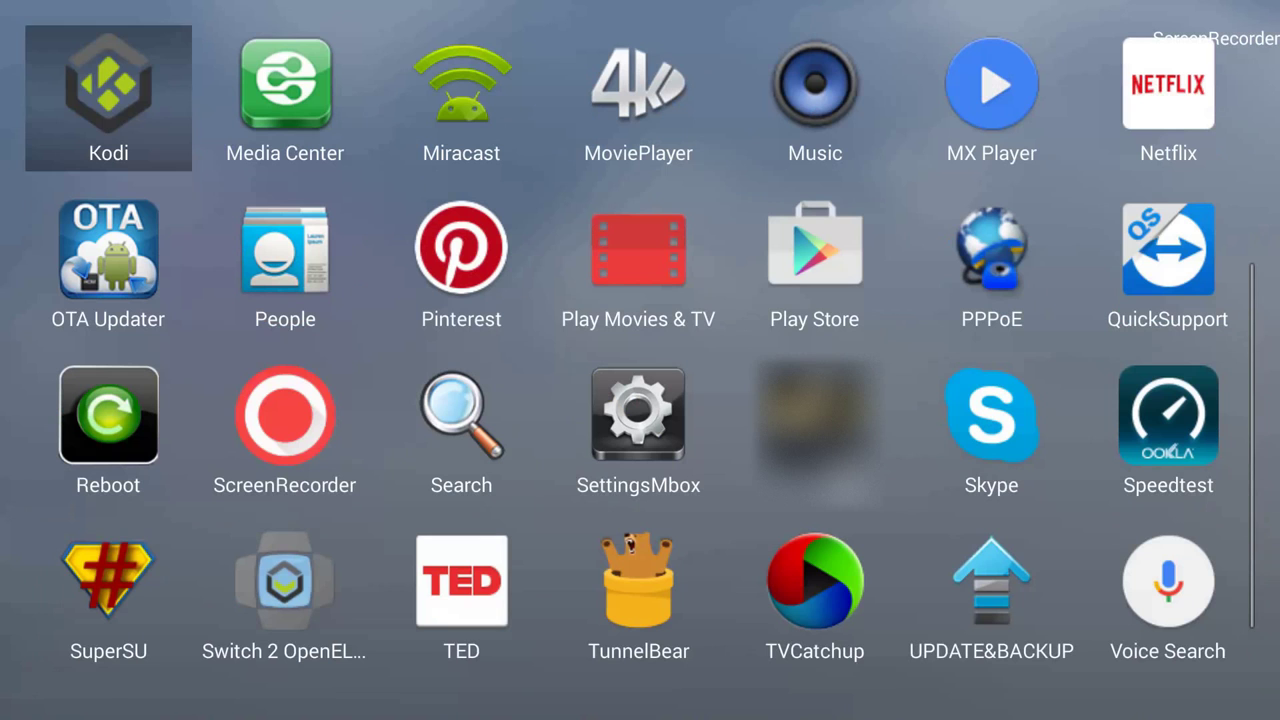
pyautogui.press('Right')
pyautogui.press('Down')
pyautogui.press('Right')
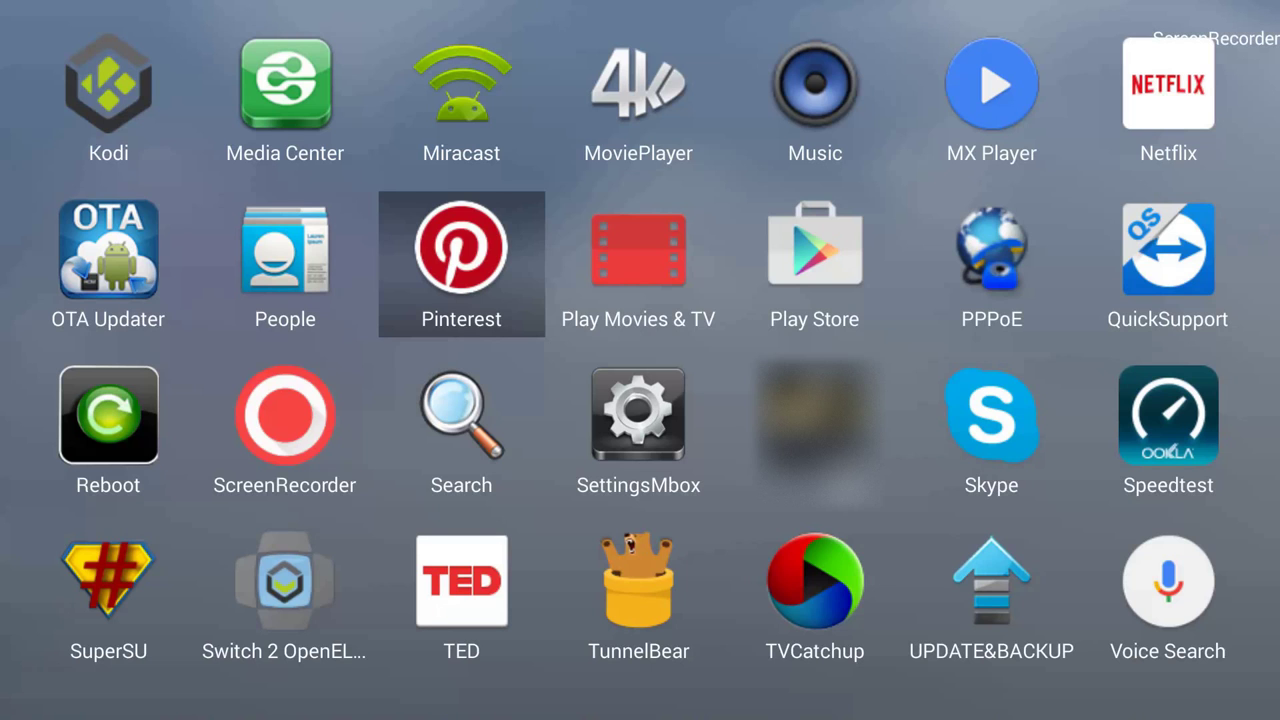
# Step: Launch DroidBOX Market from the app list
pyautogui.press('Up')
pyautogui.press('Up')
pyautogui.press('Up')
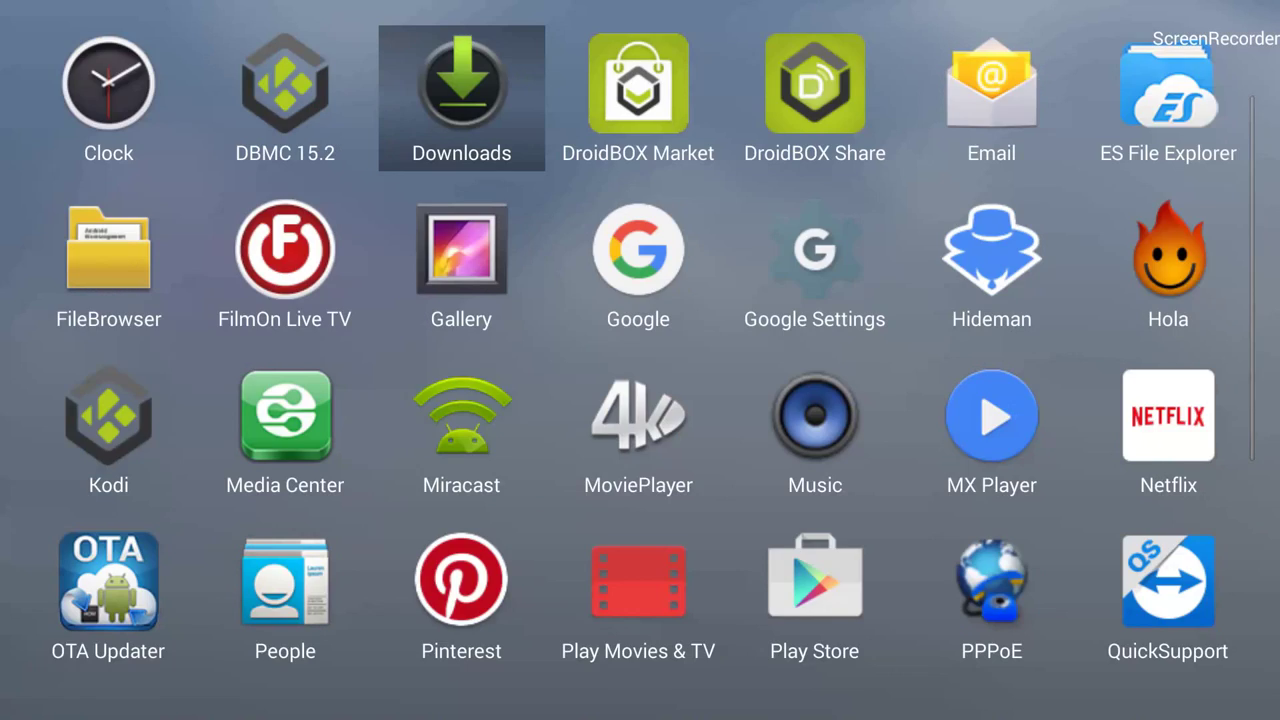
pyautogui.press('Up')
pyautogui.press('Right')
pyautogui.press('Down')
pyautogui.press('Return')
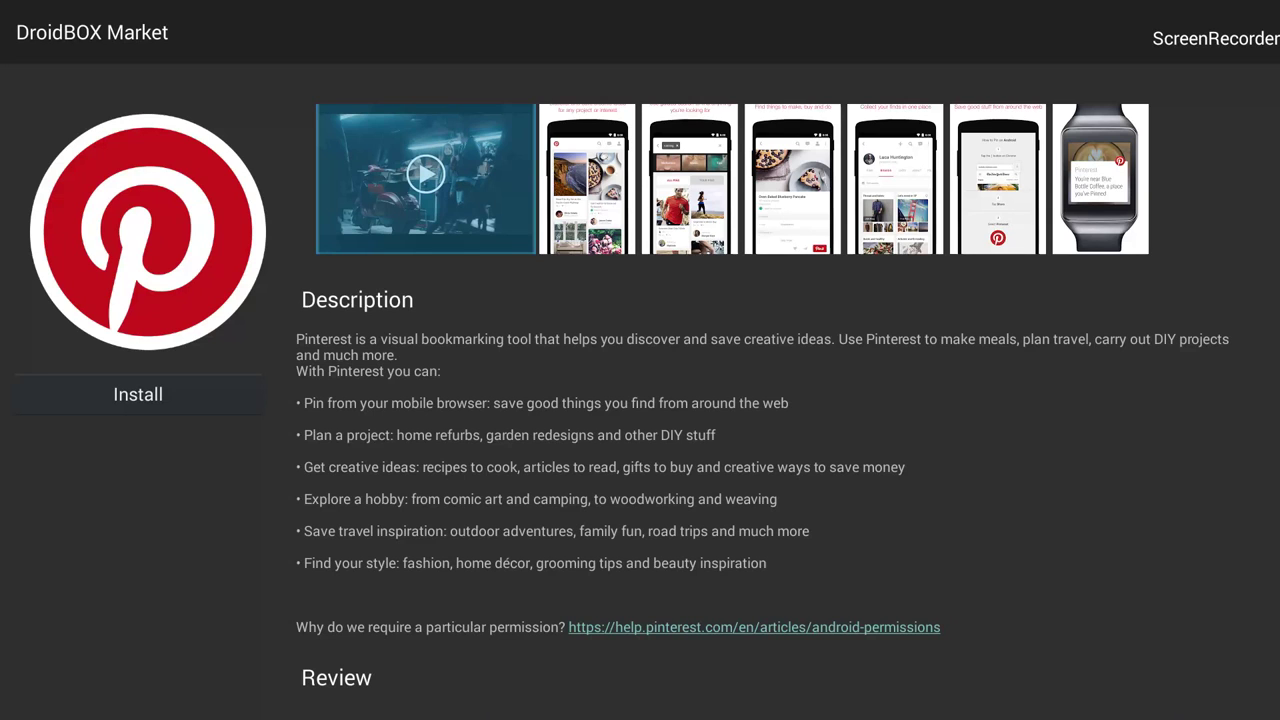
# Step: Back out of the Pinterest page to the Market's Top Applications listing
pyautogui.press('Escape')
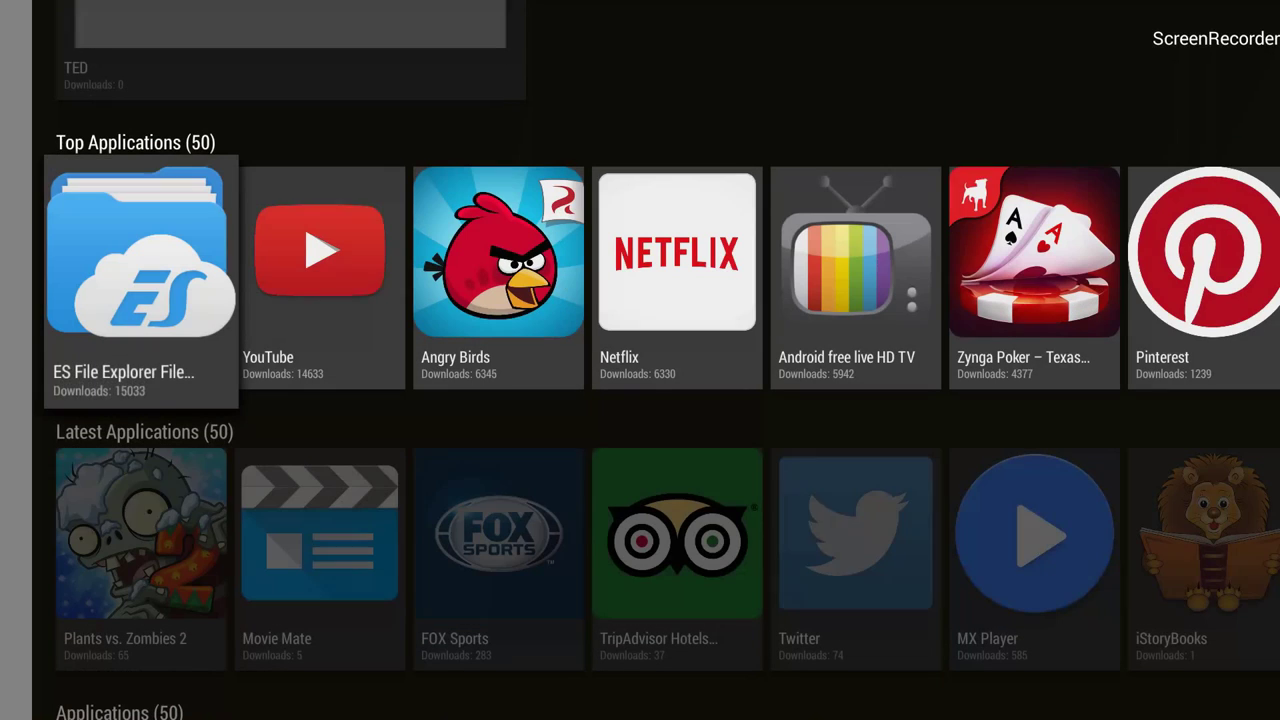